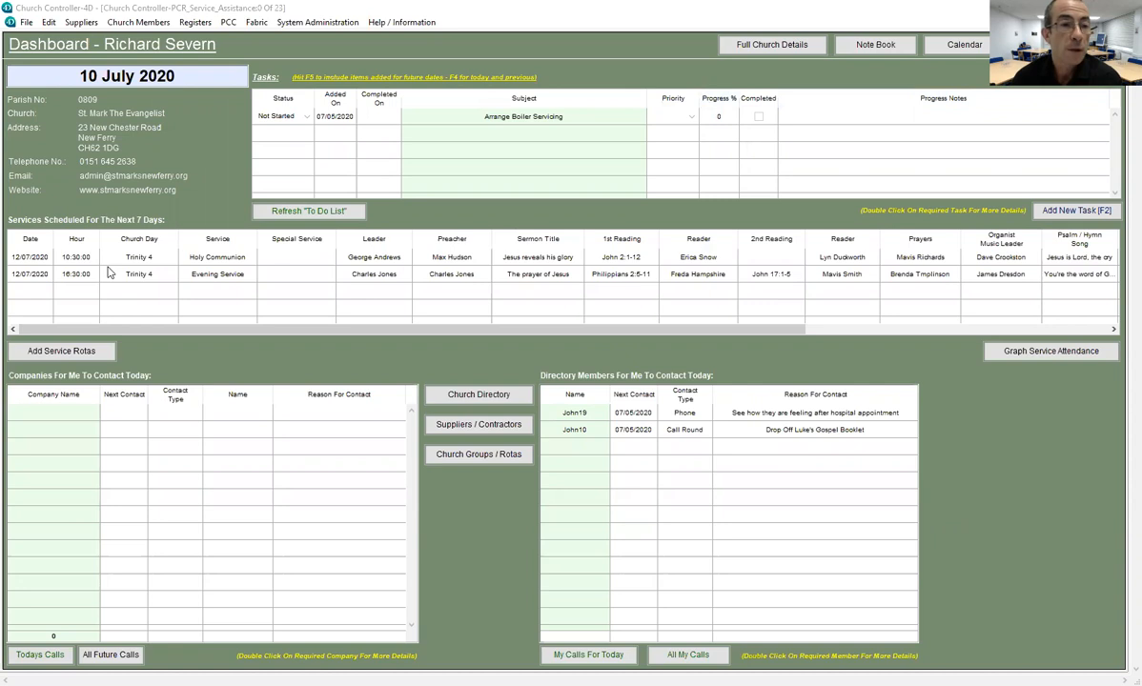
Step: Open the service rotas register and examine who is on duty for each future scheduled service
click(61, 352)
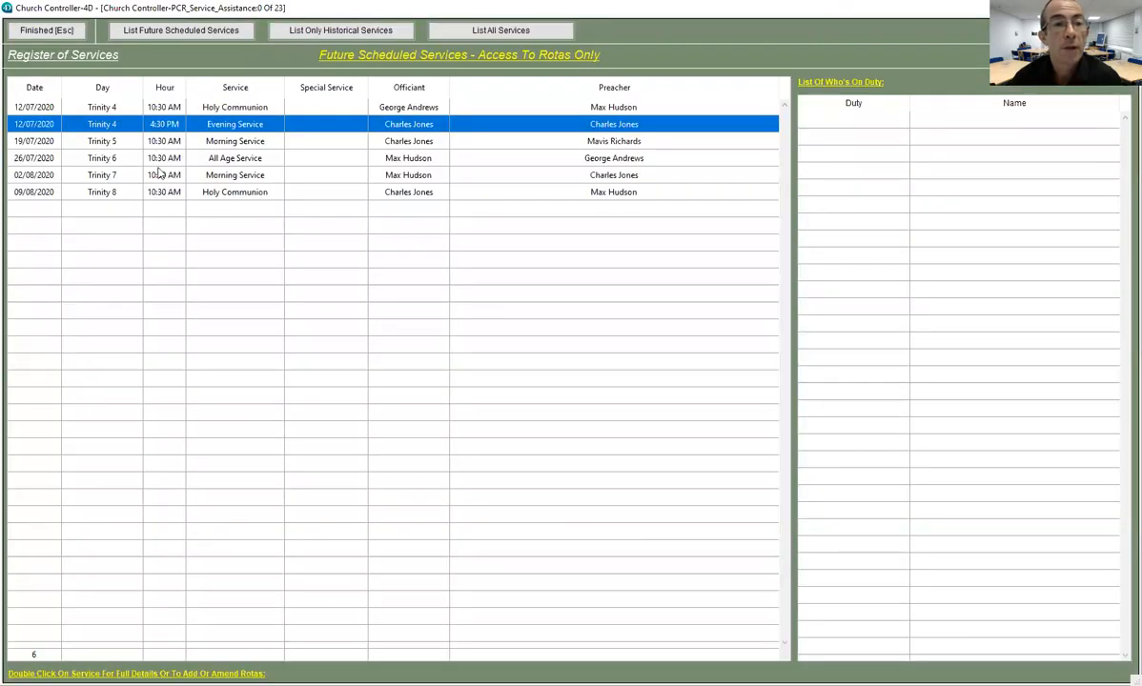
click(204, 108)
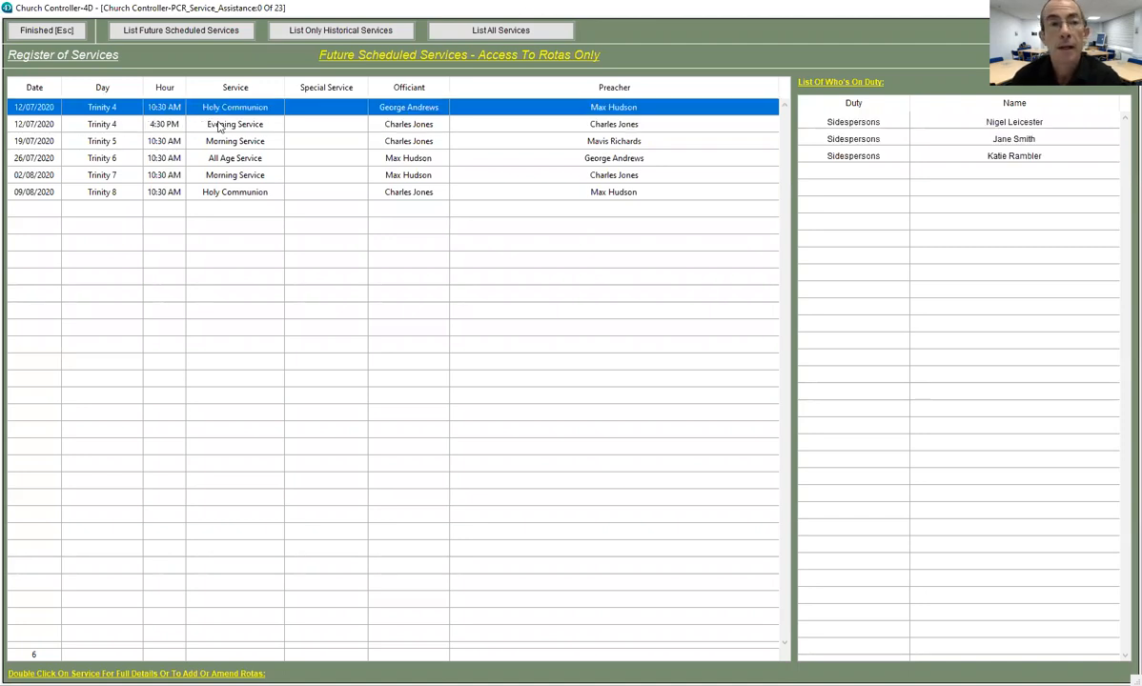
click(219, 125)
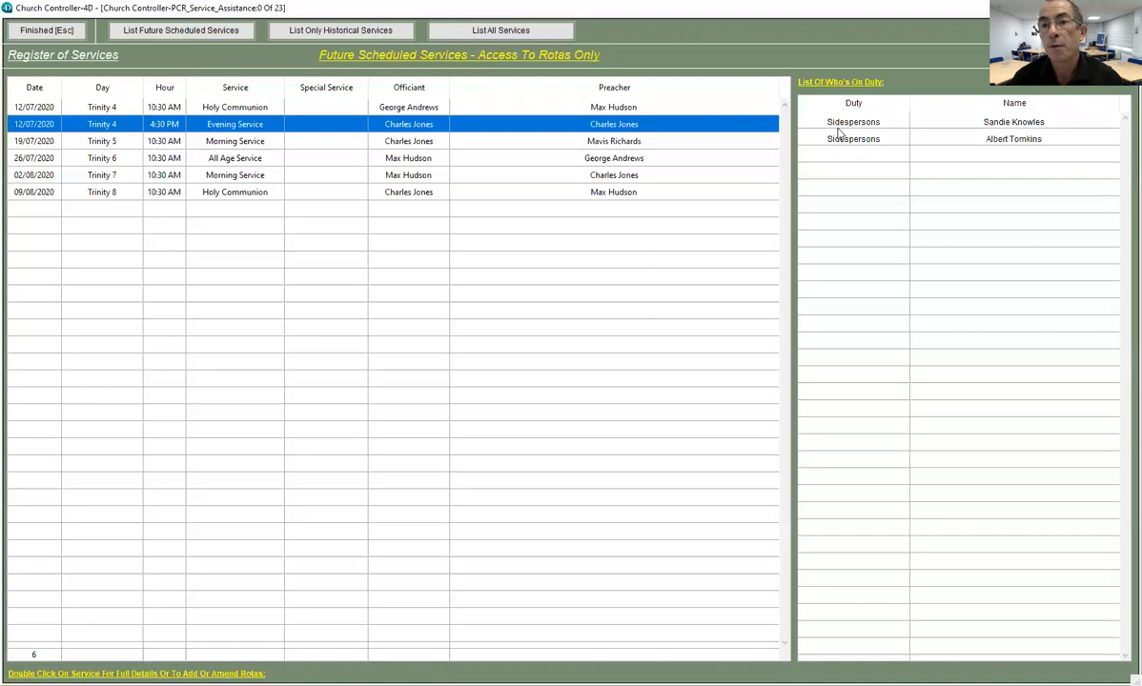
click(209, 141)
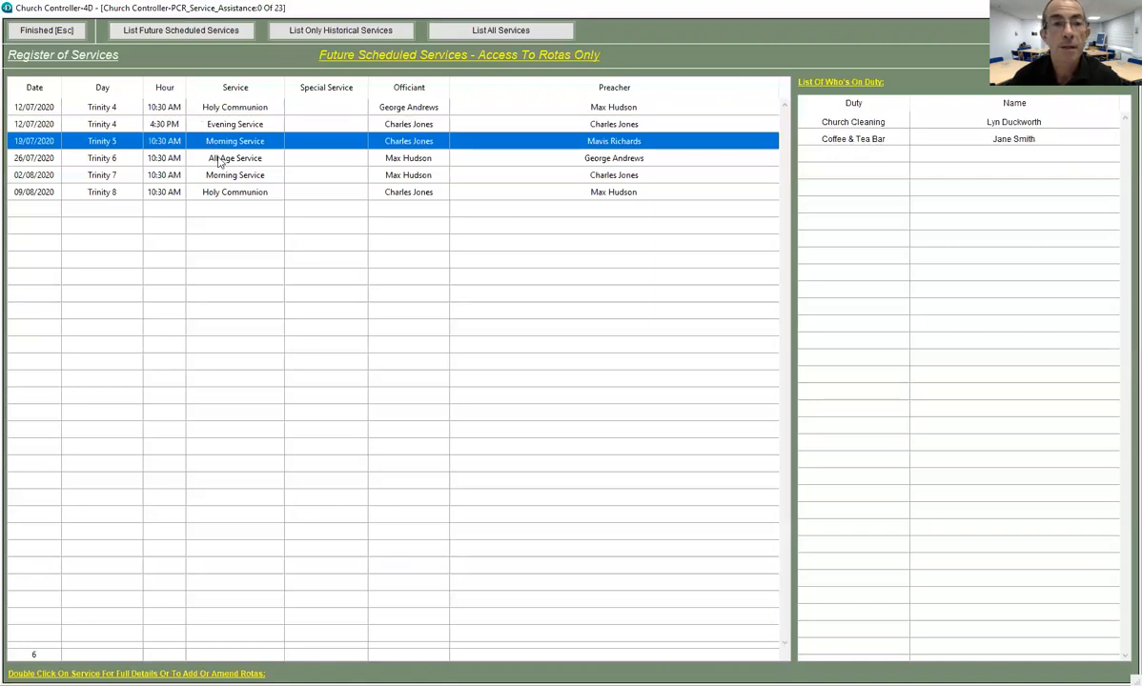
click(218, 160)
click(210, 177)
click(212, 190)
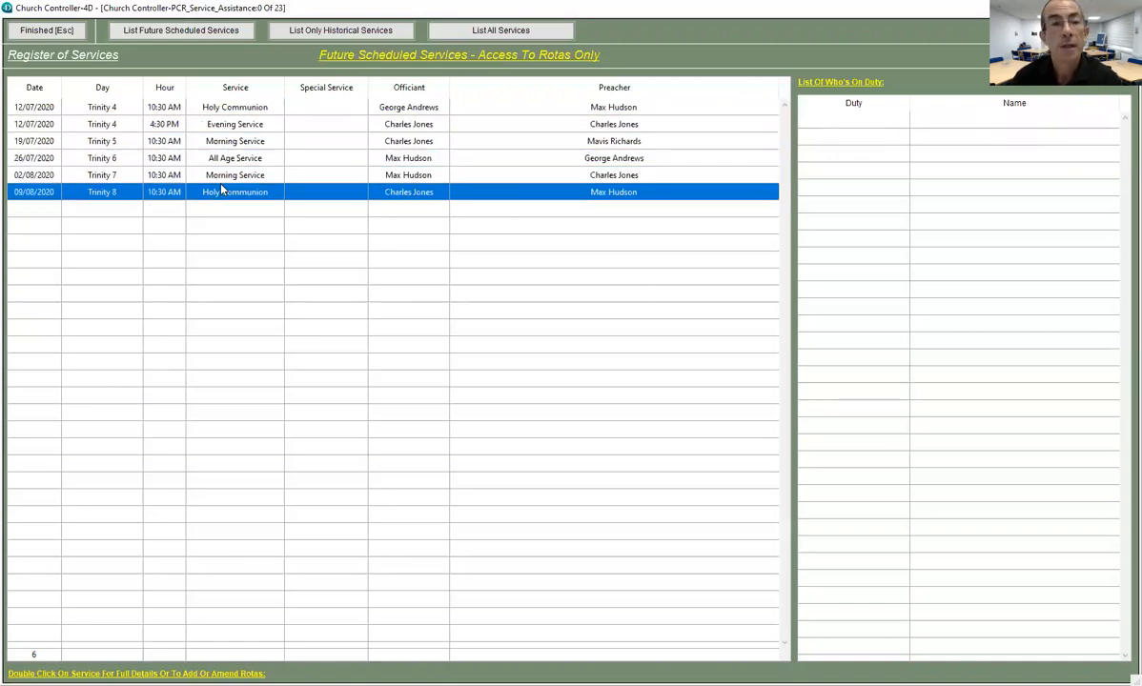
click(219, 106)
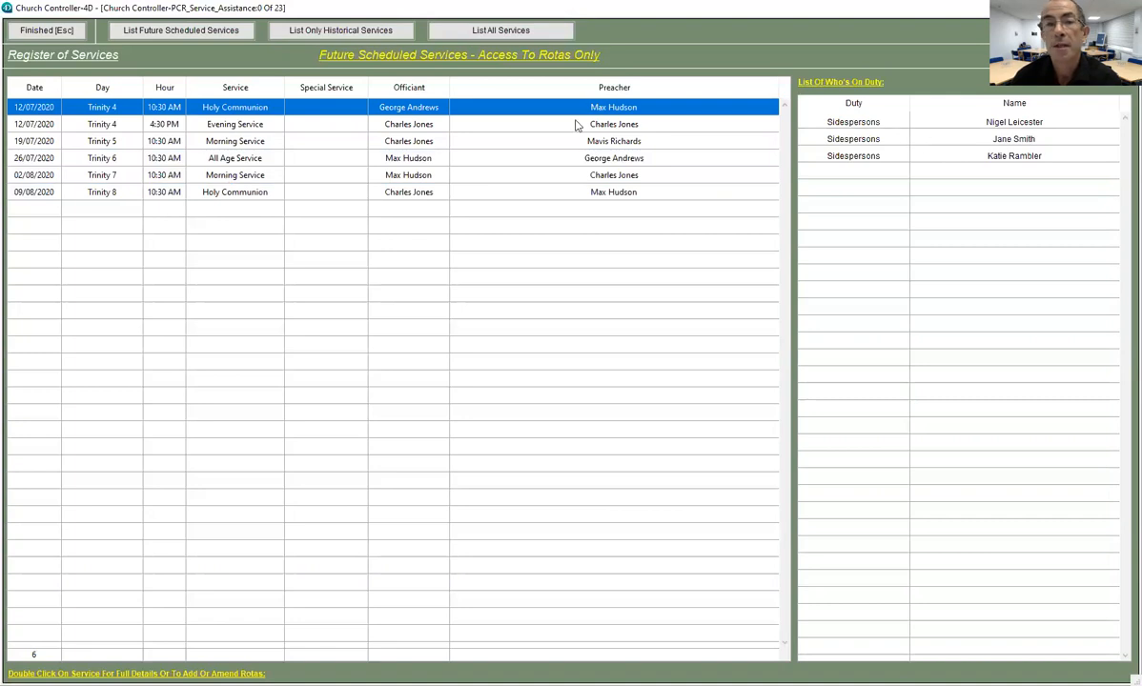
click(238, 129)
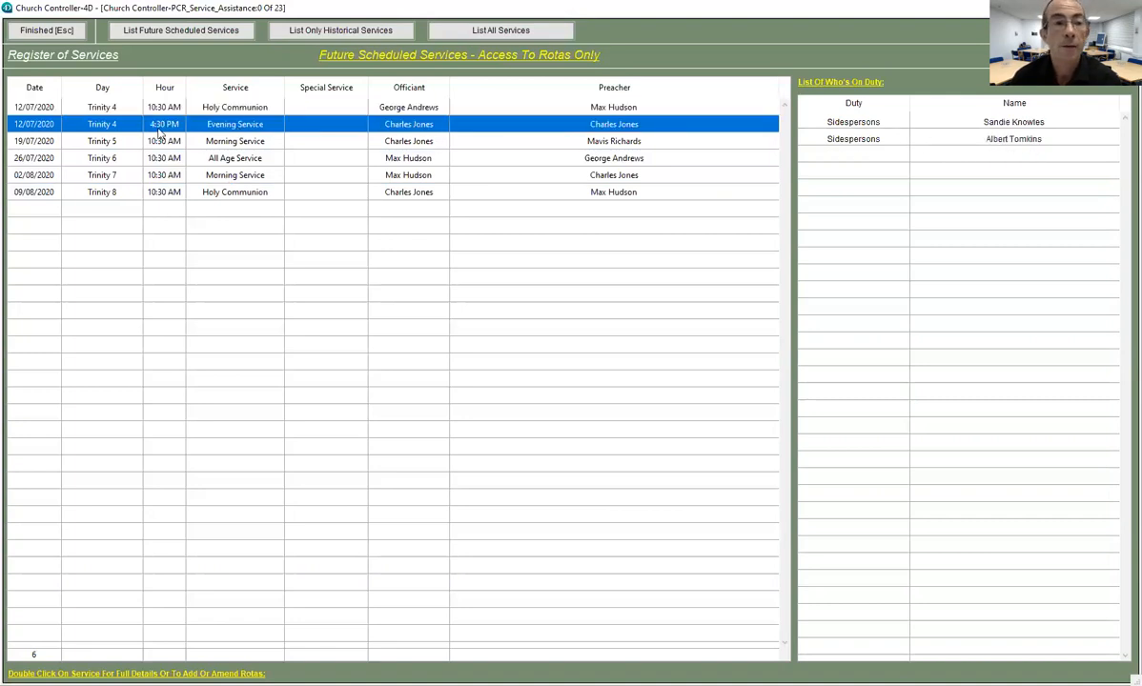
Step: Open the rota of the 12/07/2020 4:30 PM Evening Service and add the first two listed members to Coffee & Tea Bar duty
double_click(186, 125)
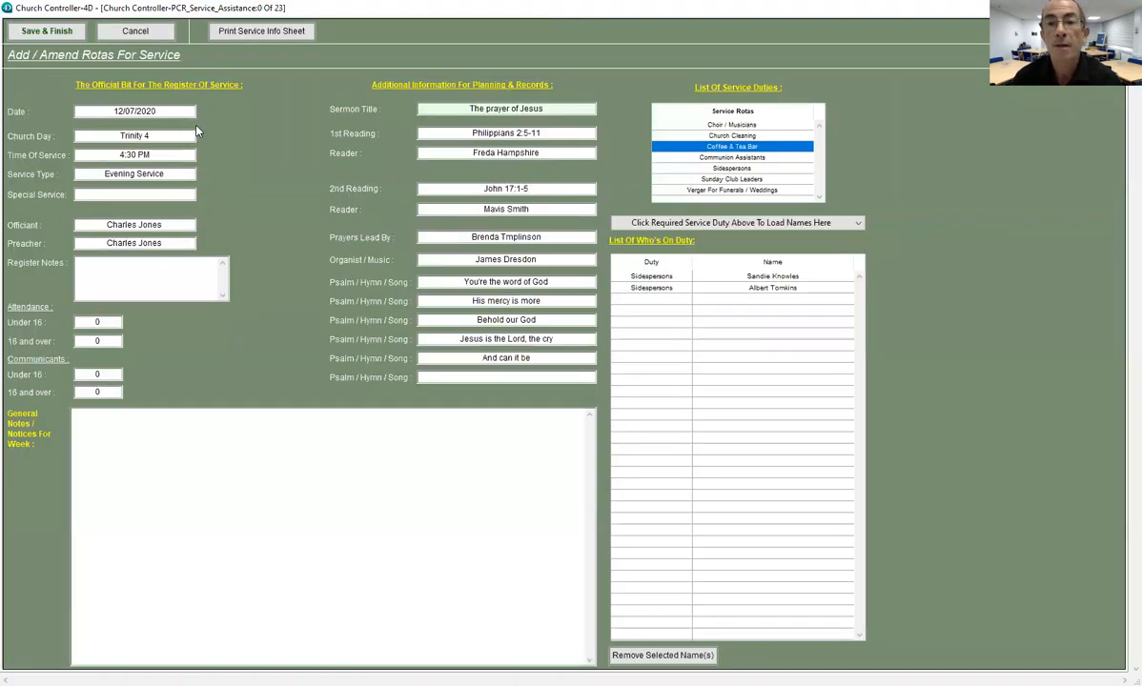
click(696, 135)
click(720, 146)
click(672, 157)
click(671, 145)
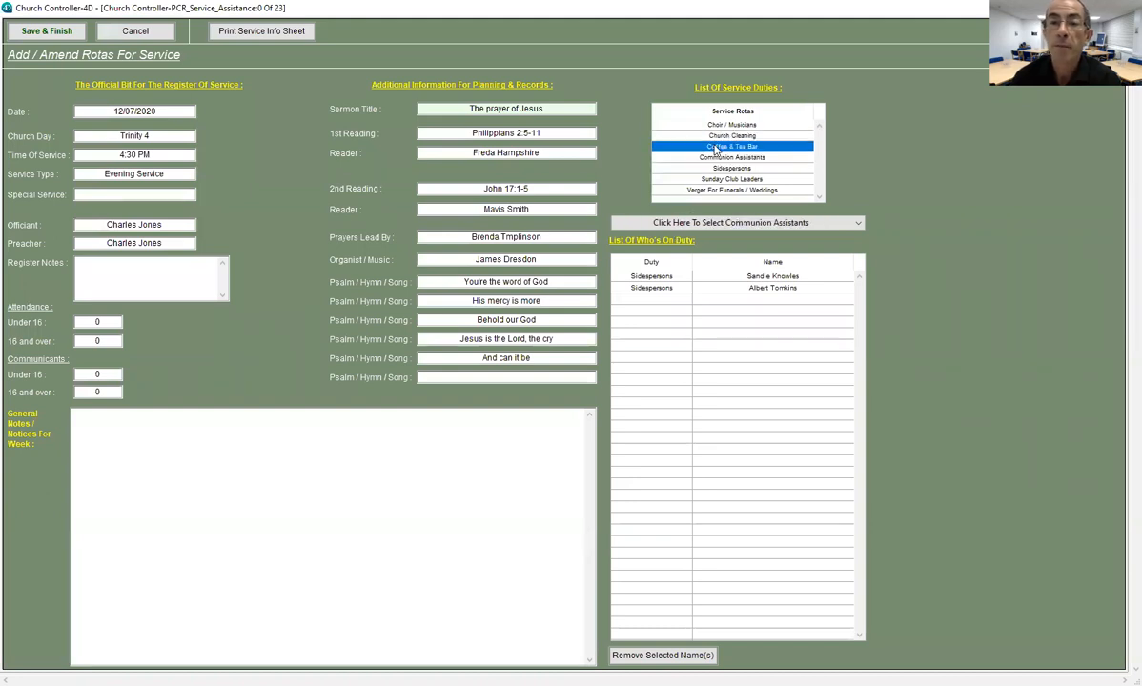
click(701, 223)
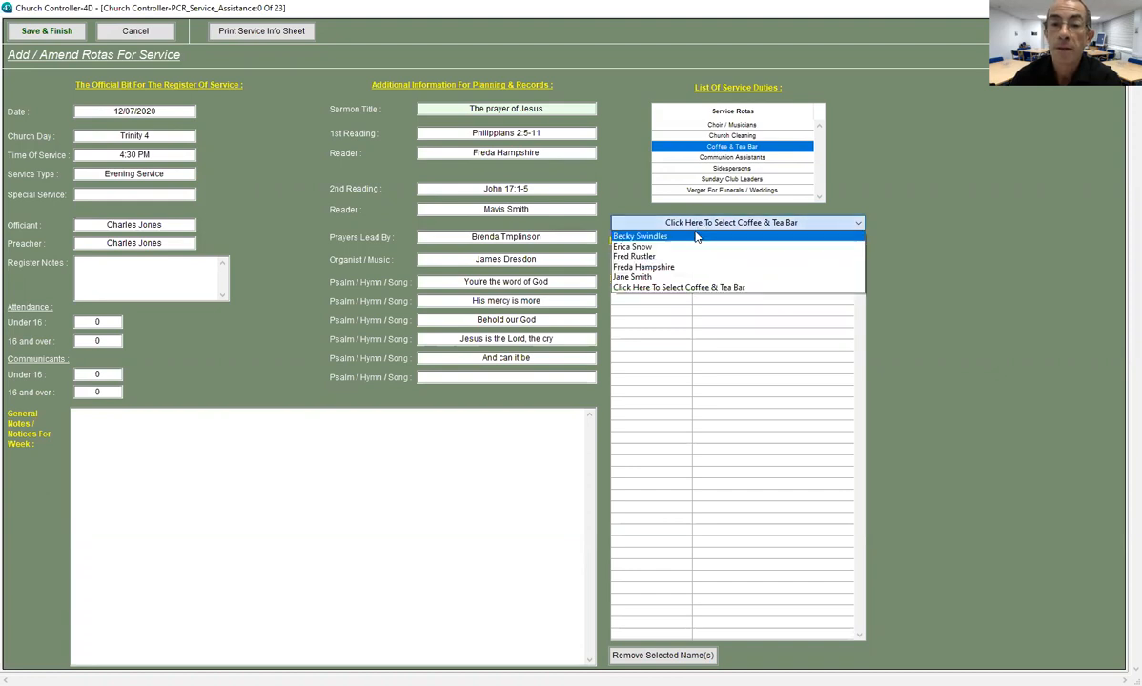
click(697, 237)
click(701, 223)
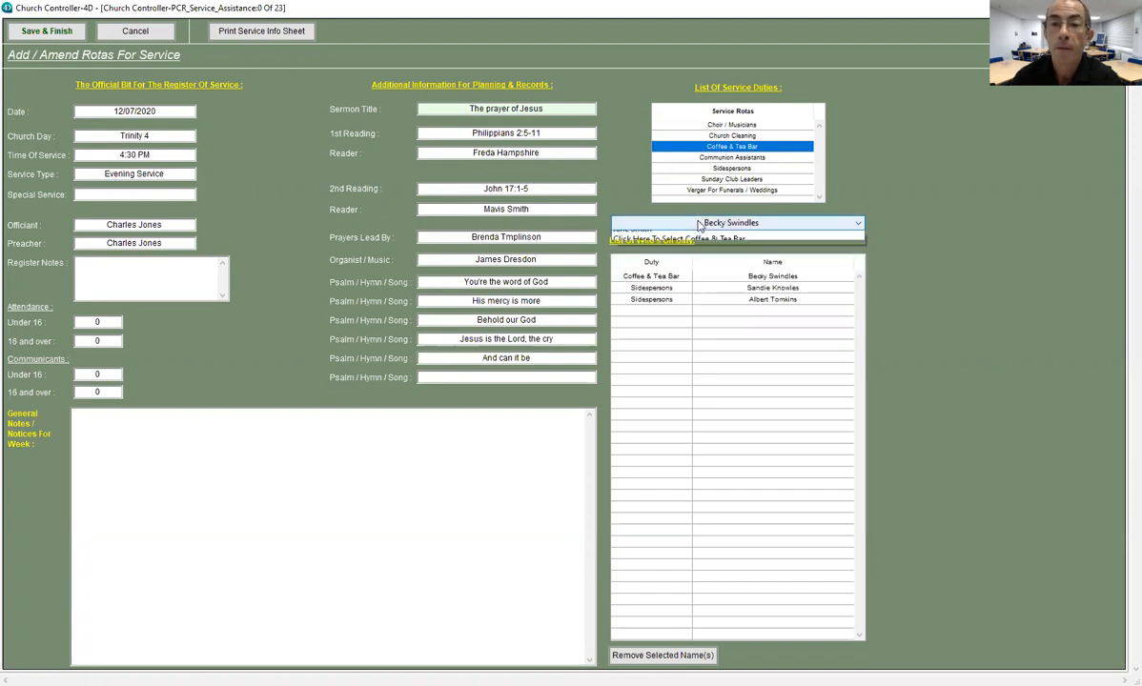
click(694, 247)
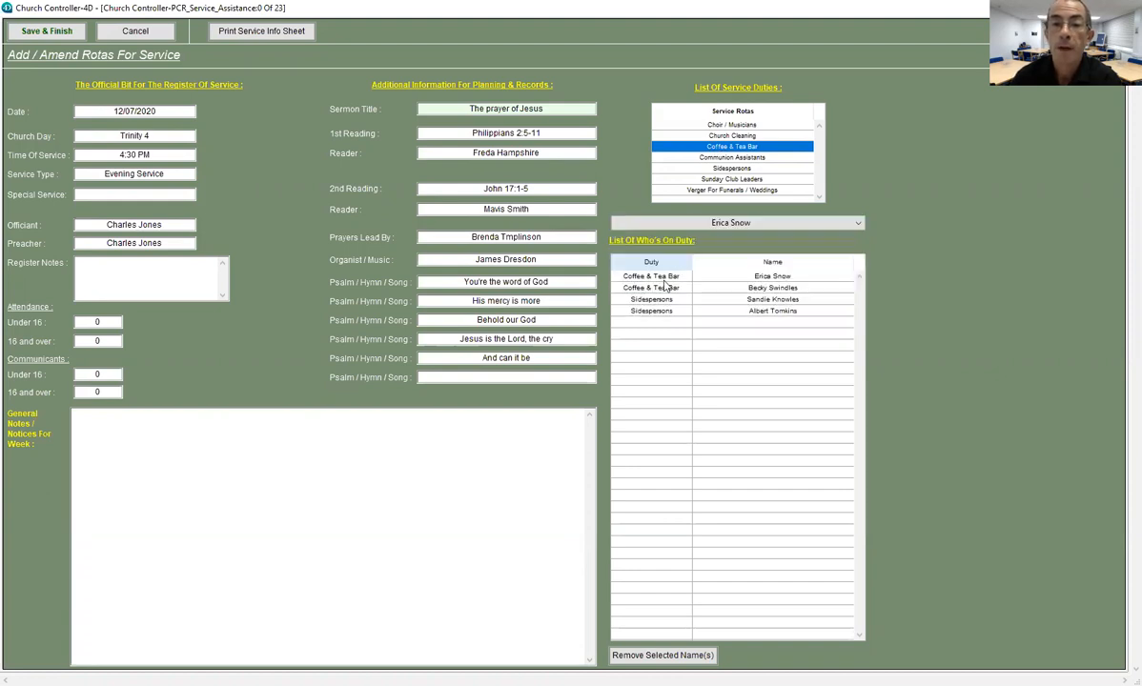
Step: Remove the last added Coffee & Tea Bar helper from the duty list by reselecting their name, and add them back
click(703, 225)
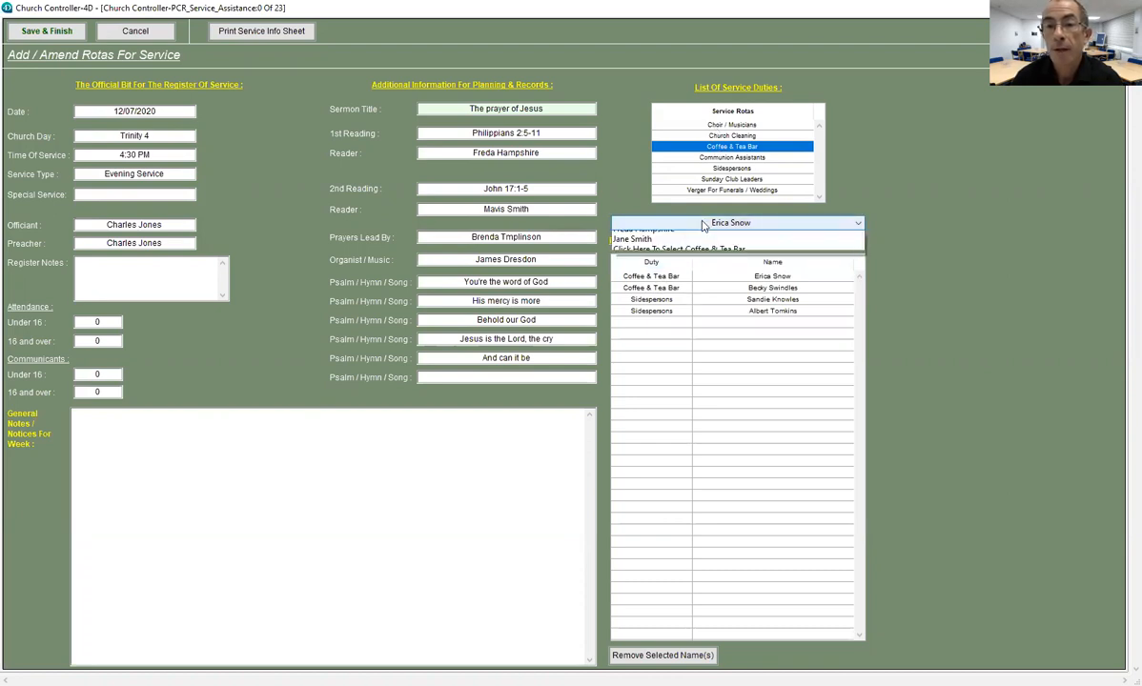
click(464, 284)
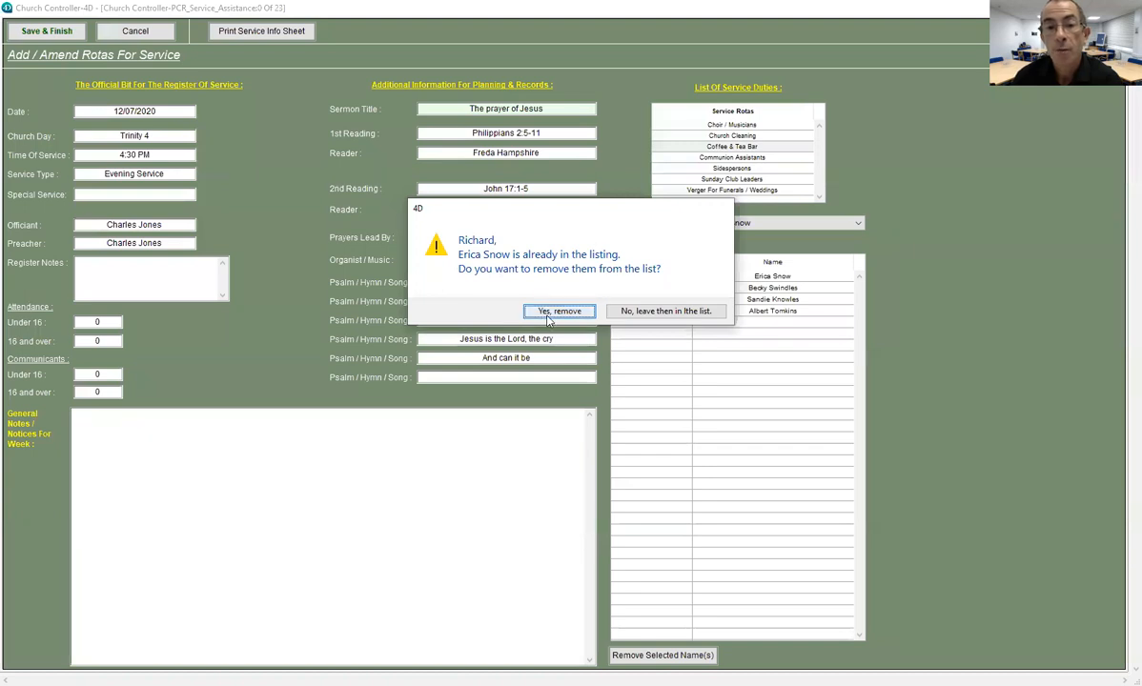
click(710, 311)
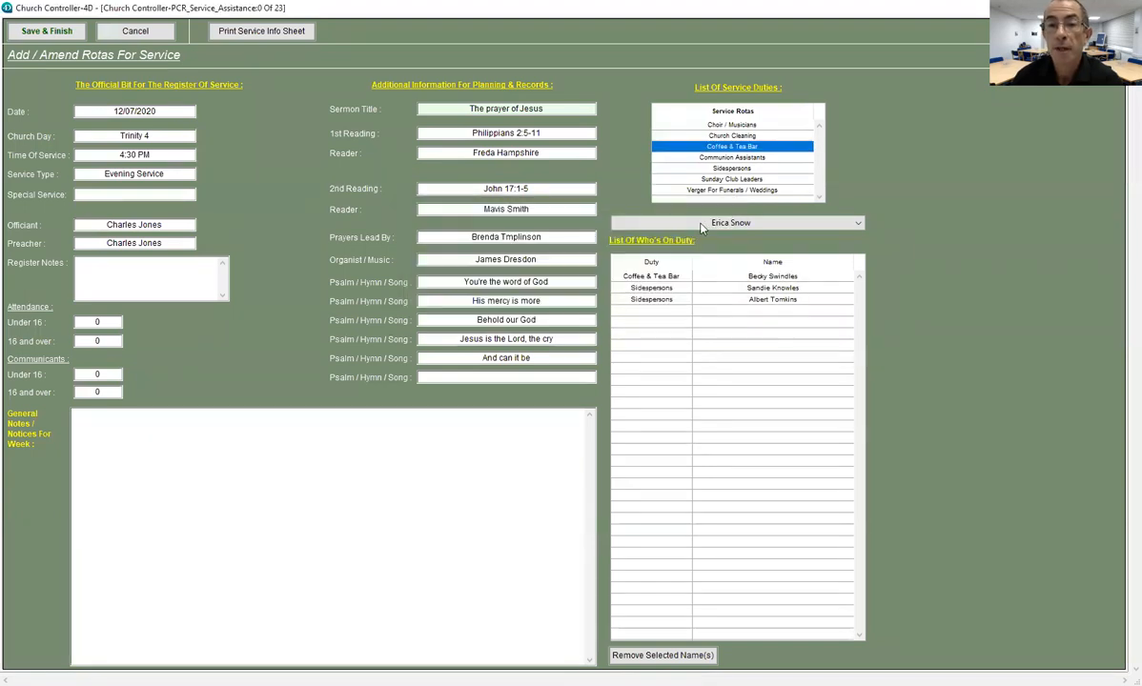
click(656, 221)
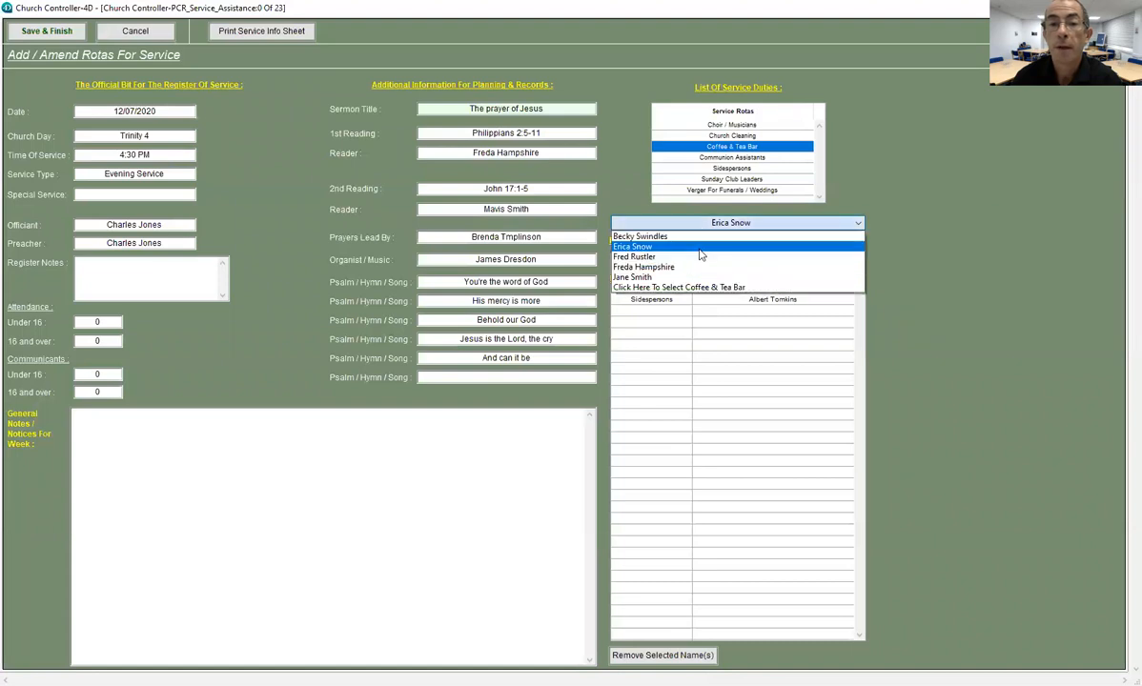
click(700, 249)
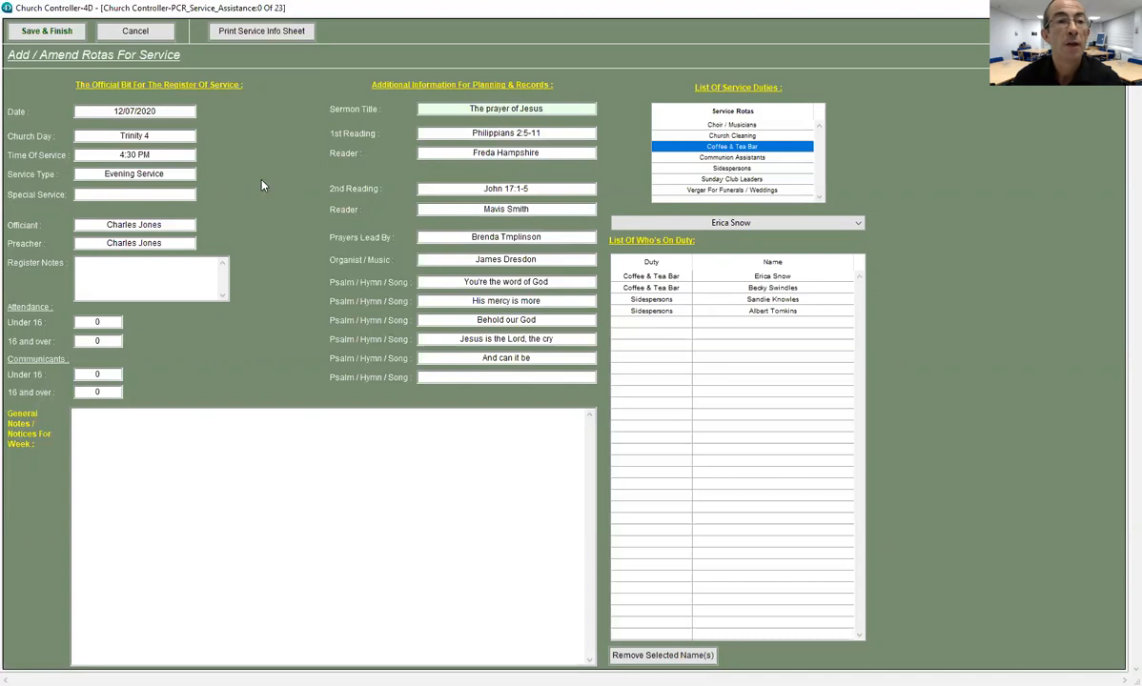
Step: Save the Evening Service rota and return to the register of services
click(48, 31)
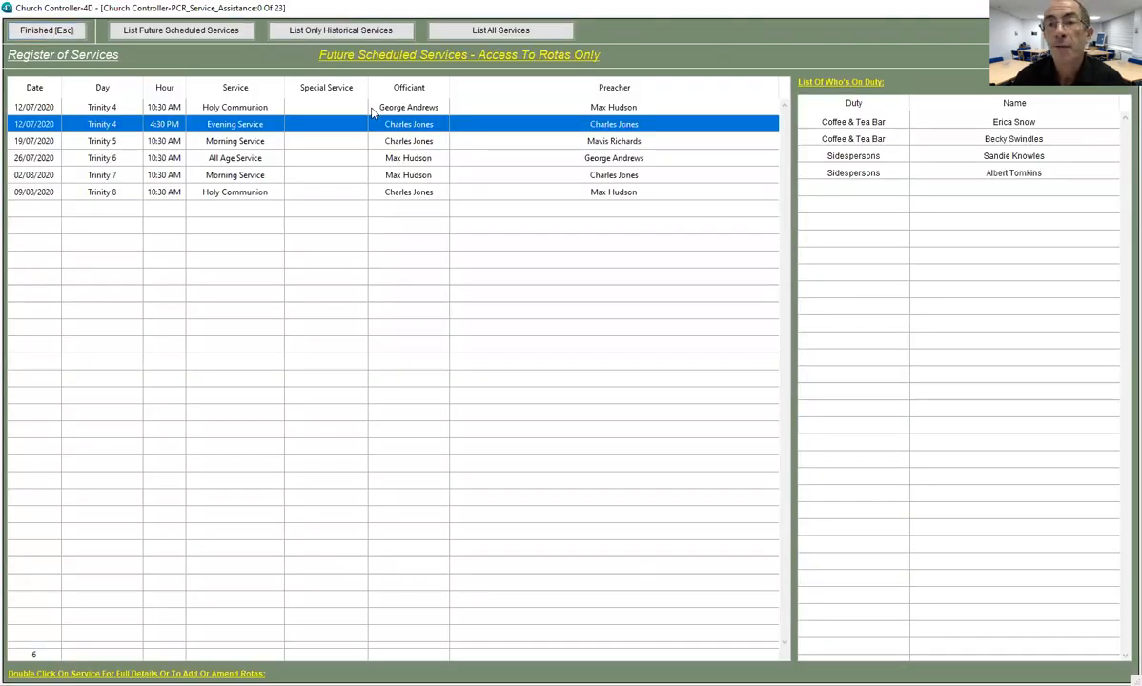
Step: Compare the duty lists of the upcoming services, including the 12/07/2020 Evening Service with its Coffee & Tea Bar helpers
click(372, 111)
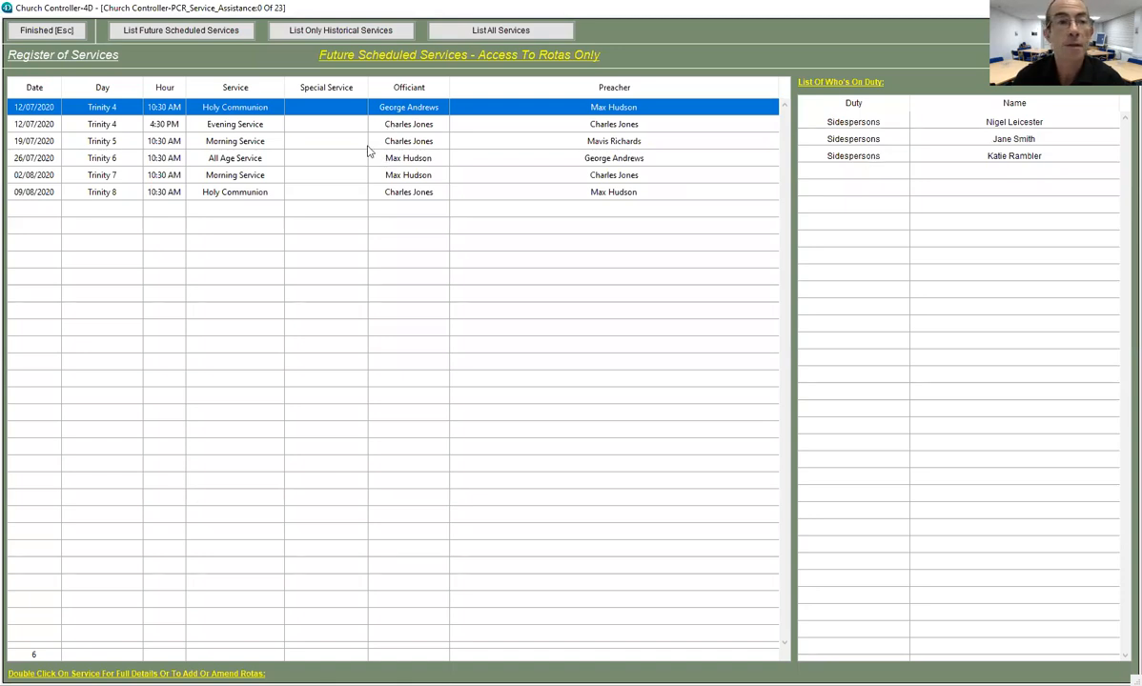
click(266, 131)
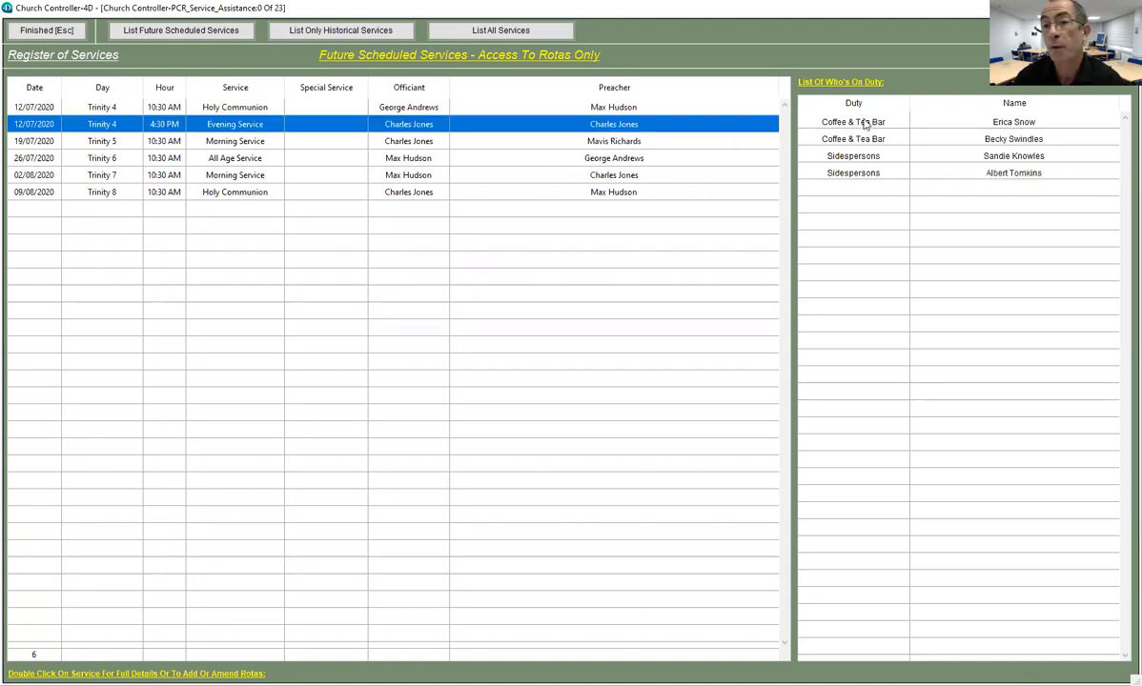
click(292, 141)
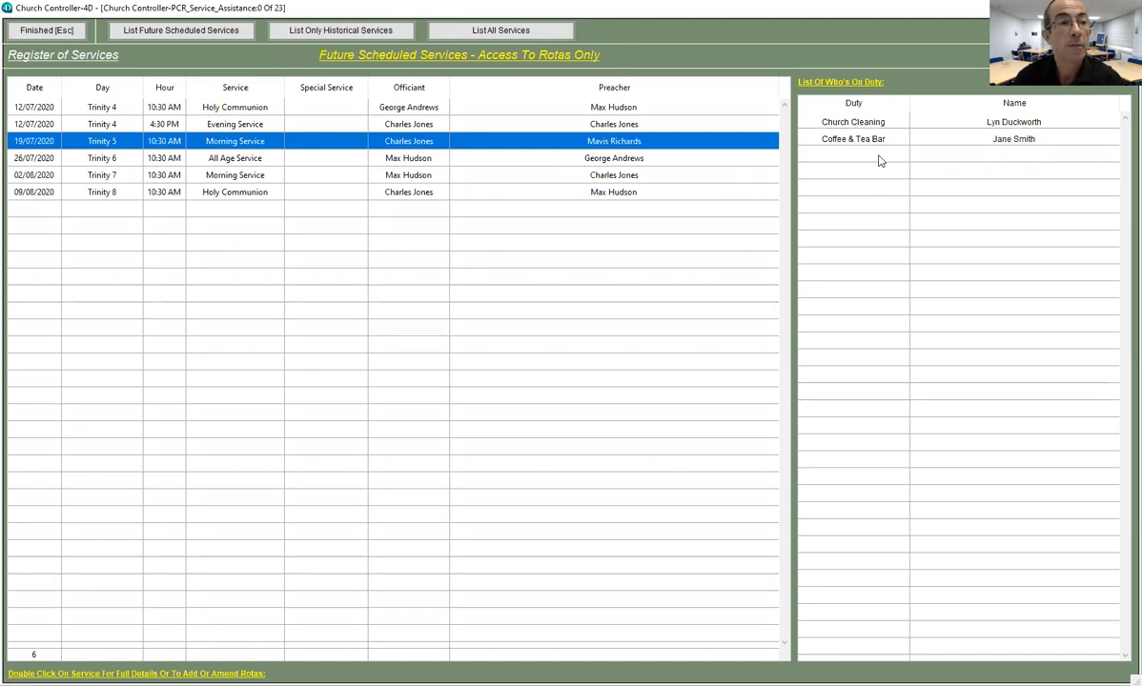
click(308, 157)
click(316, 177)
click(306, 158)
click(304, 142)
click(300, 125)
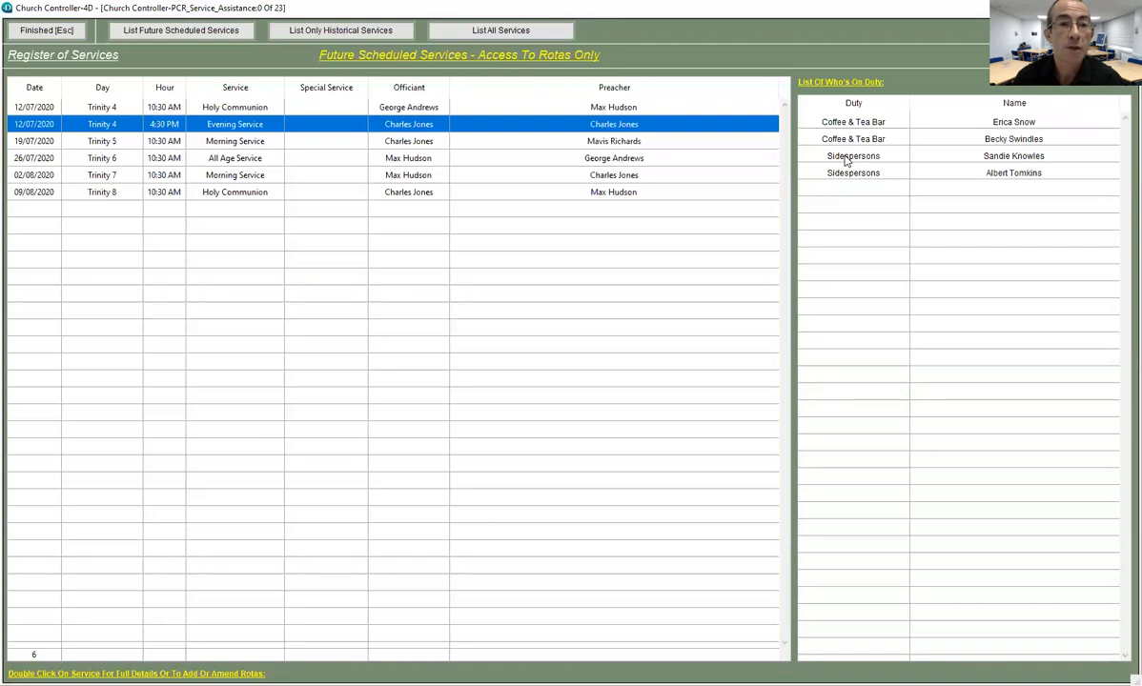
click(239, 143)
click(245, 159)
click(247, 143)
click(249, 130)
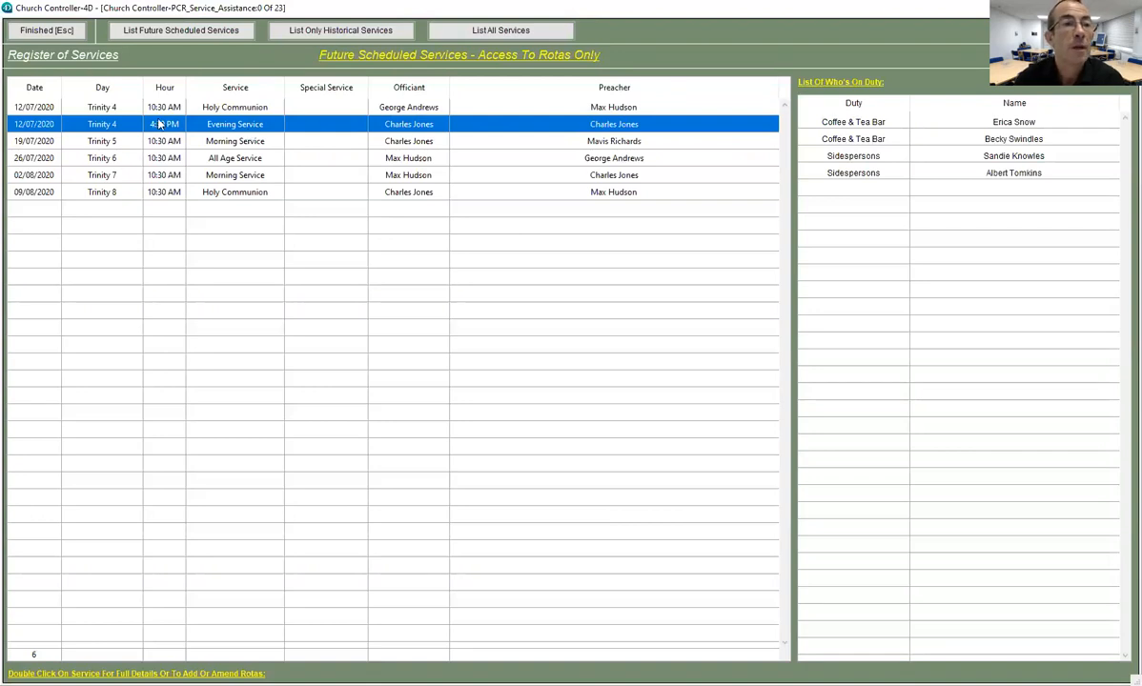
Step: Leave the register of services and open the details of the Sidespersons group from the church groups and rotas
click(47, 30)
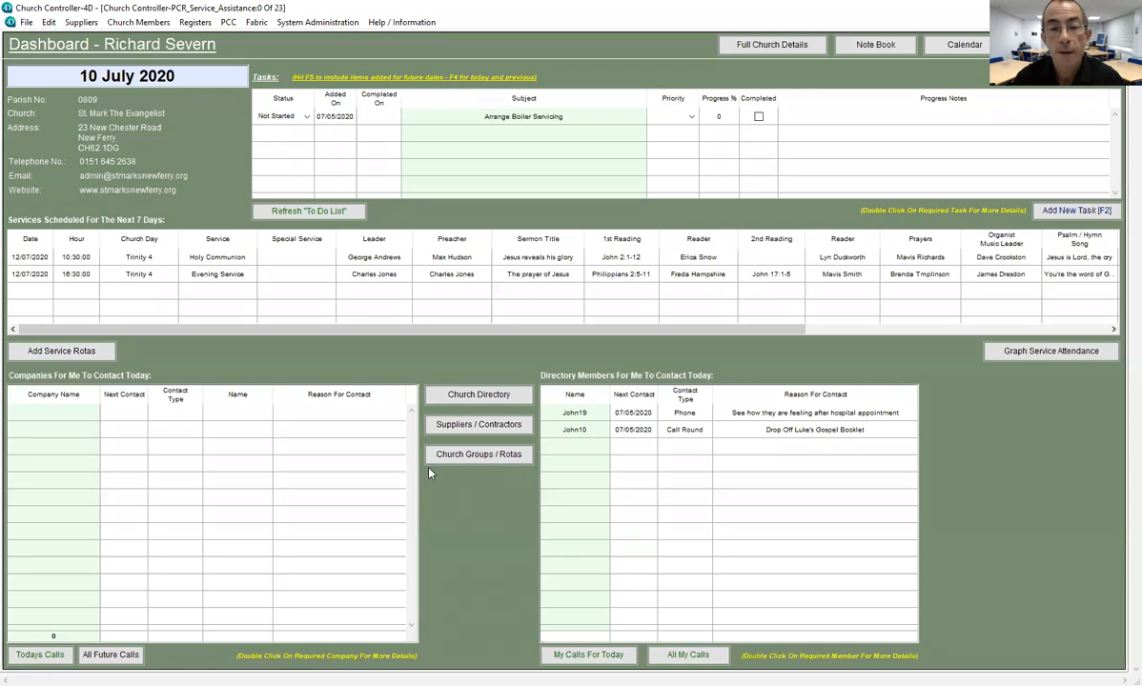
click(495, 457)
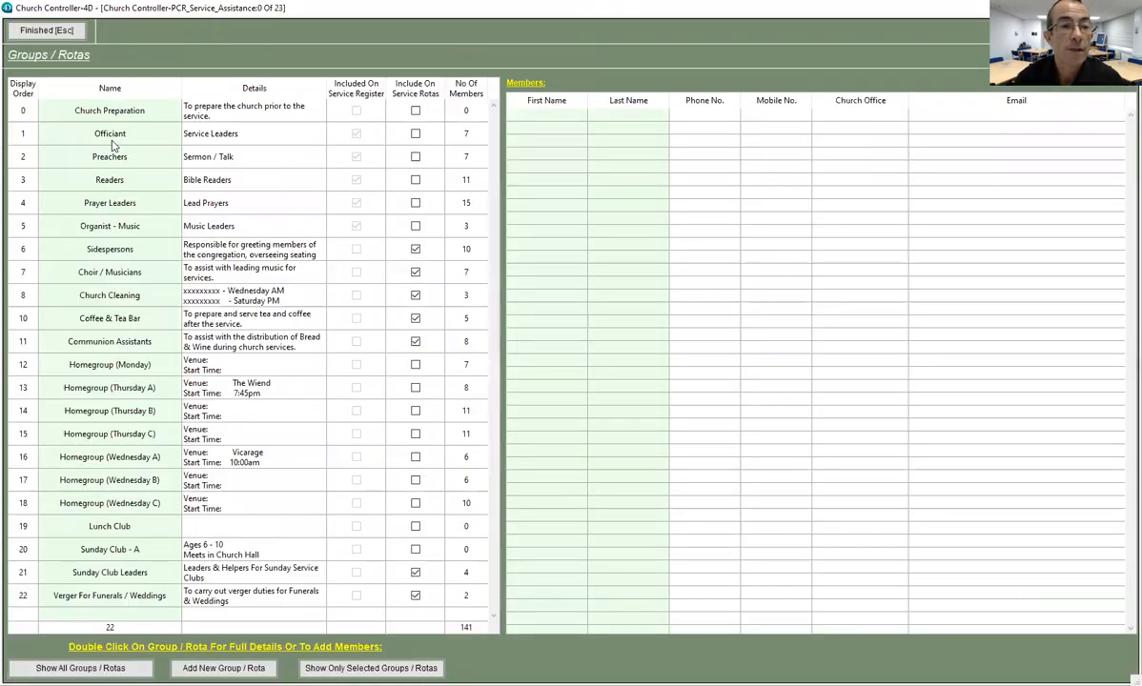
click(136, 253)
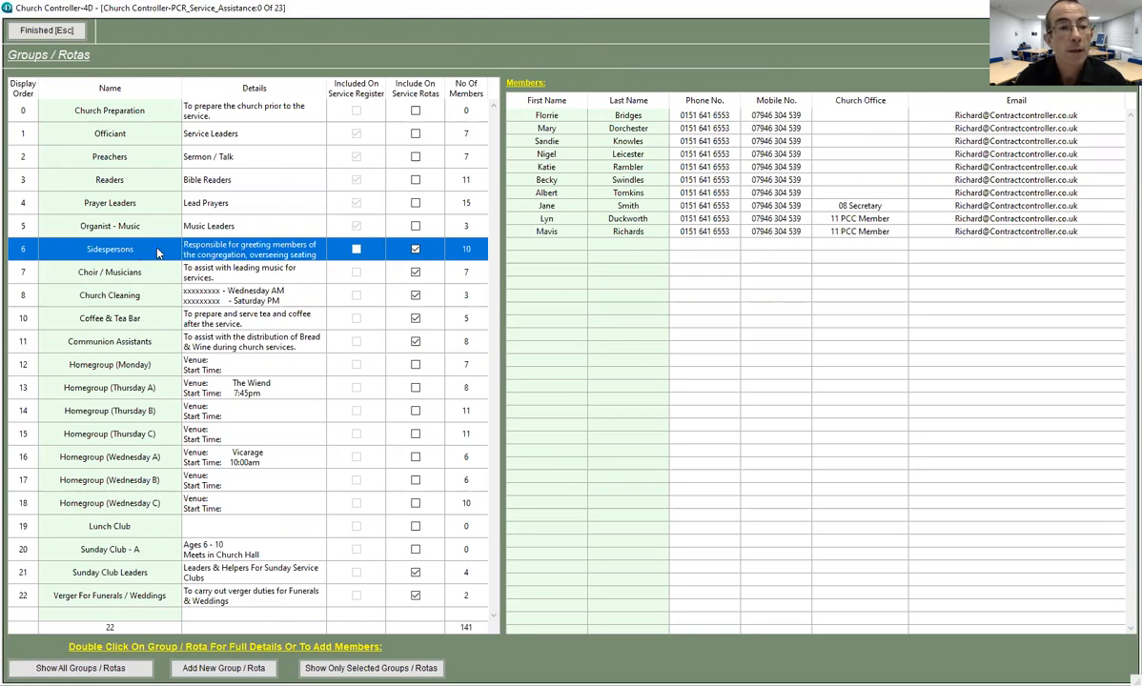
double_click(159, 251)
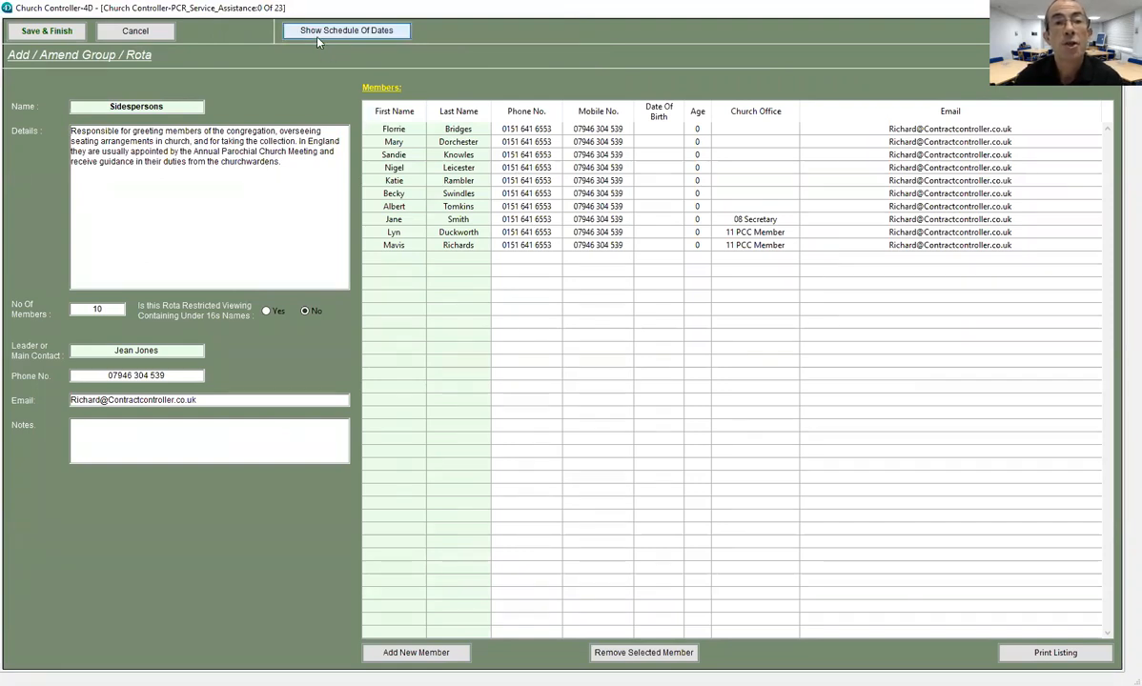
Step: Show the Sidespersons' schedule of dates and examine the duties on future Sundays and on past Sundays
click(341, 32)
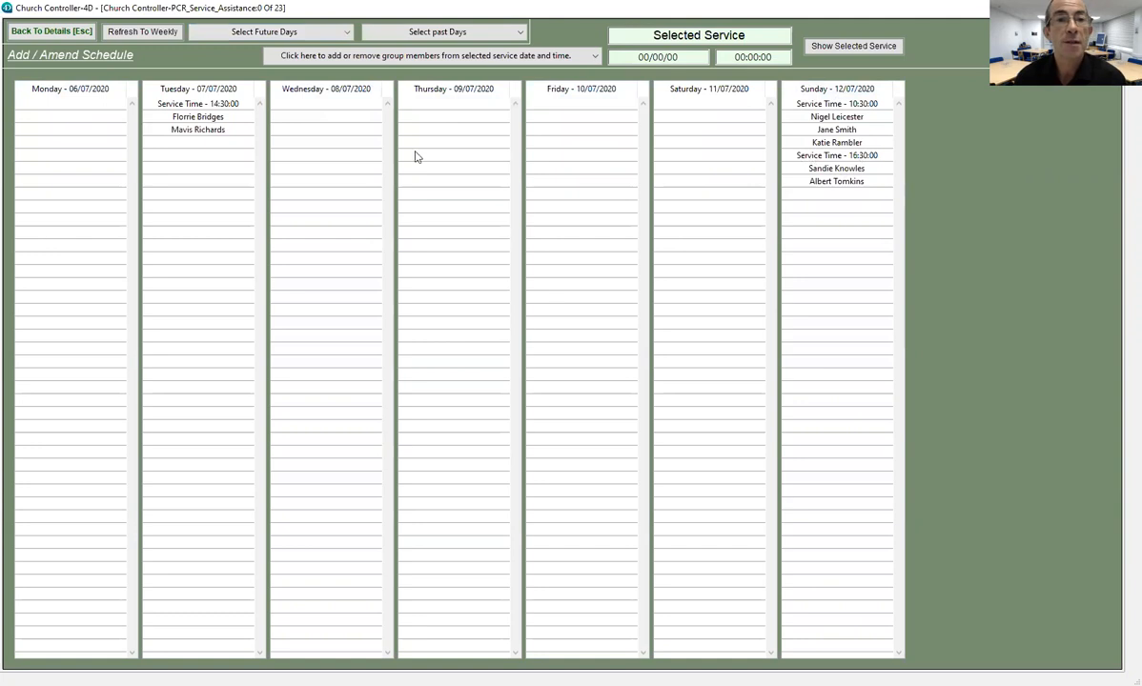
click(267, 34)
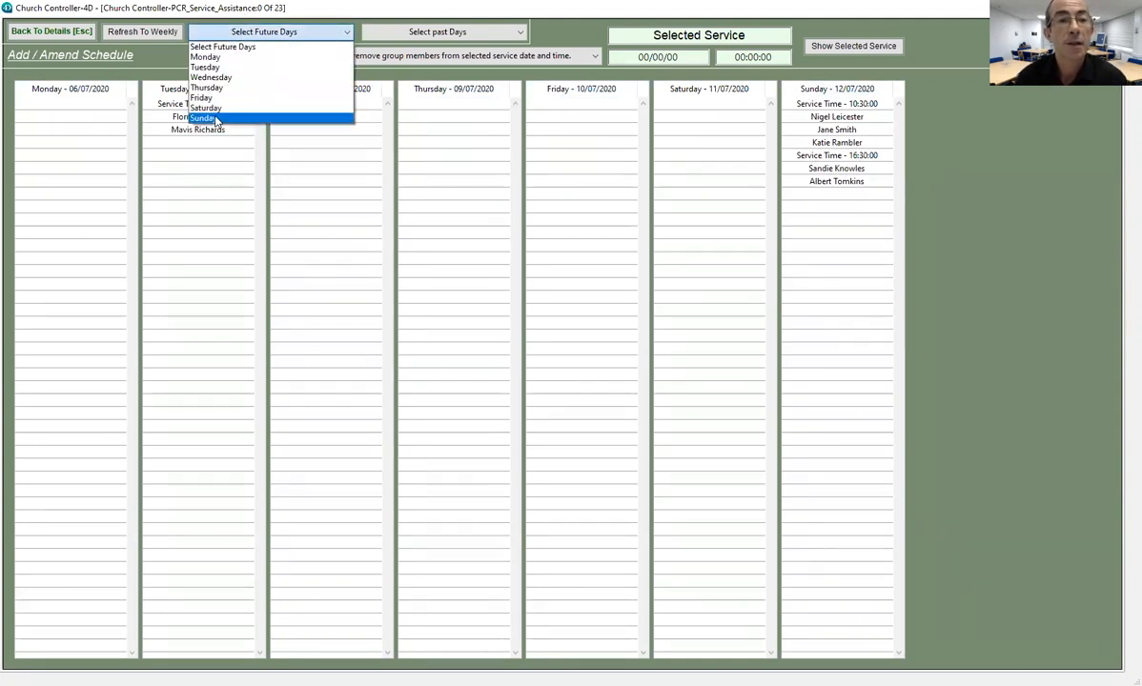
click(217, 118)
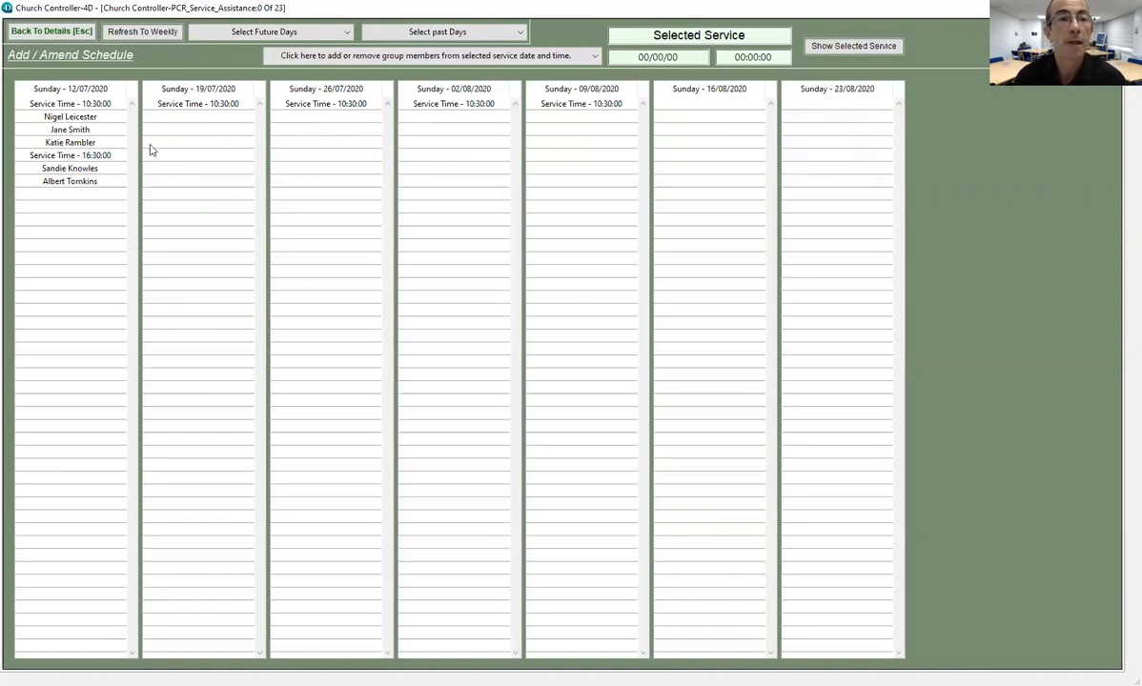
click(436, 35)
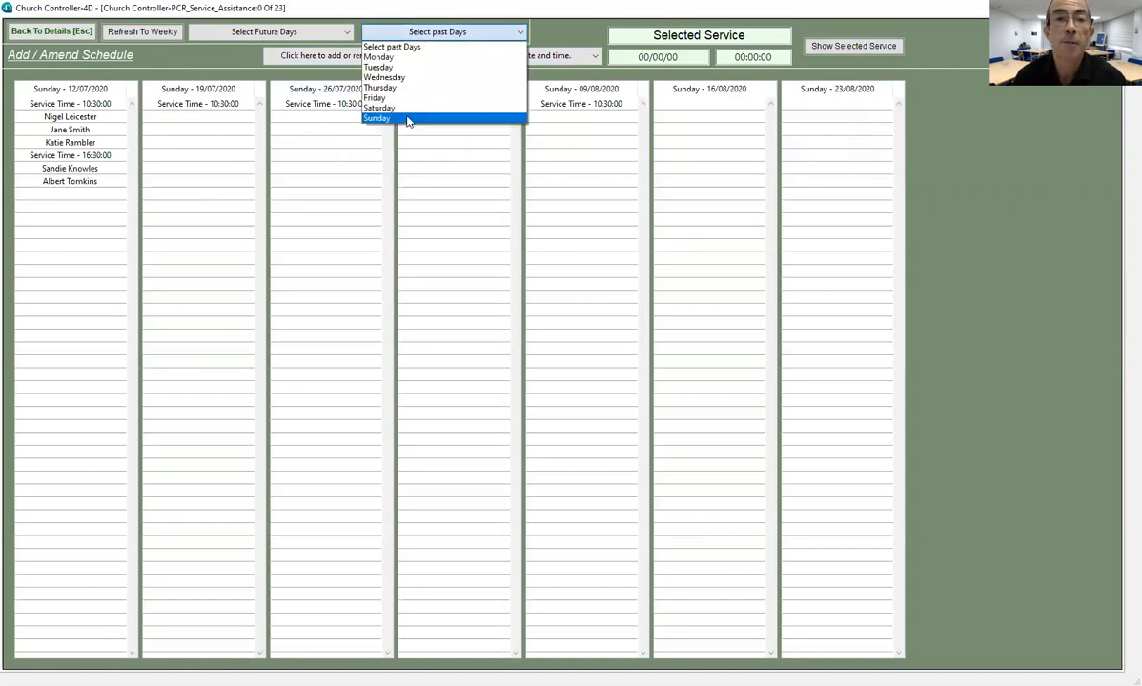
click(407, 118)
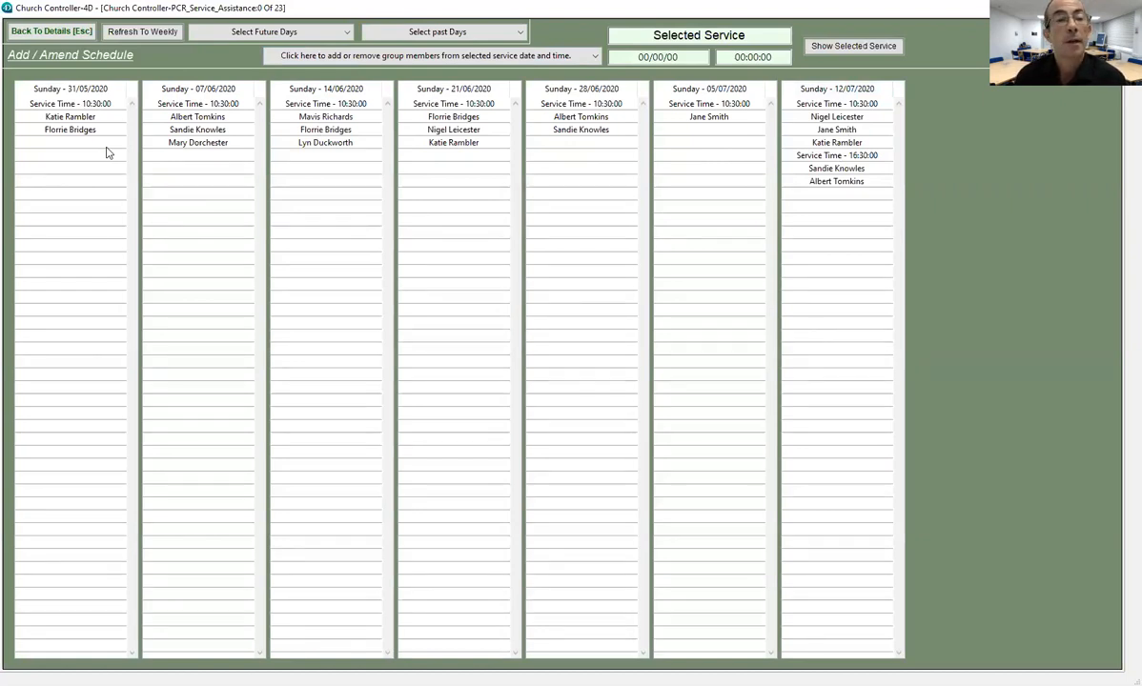
Step: Show the Sidespersons' schedule of dates for future Sundays
click(272, 35)
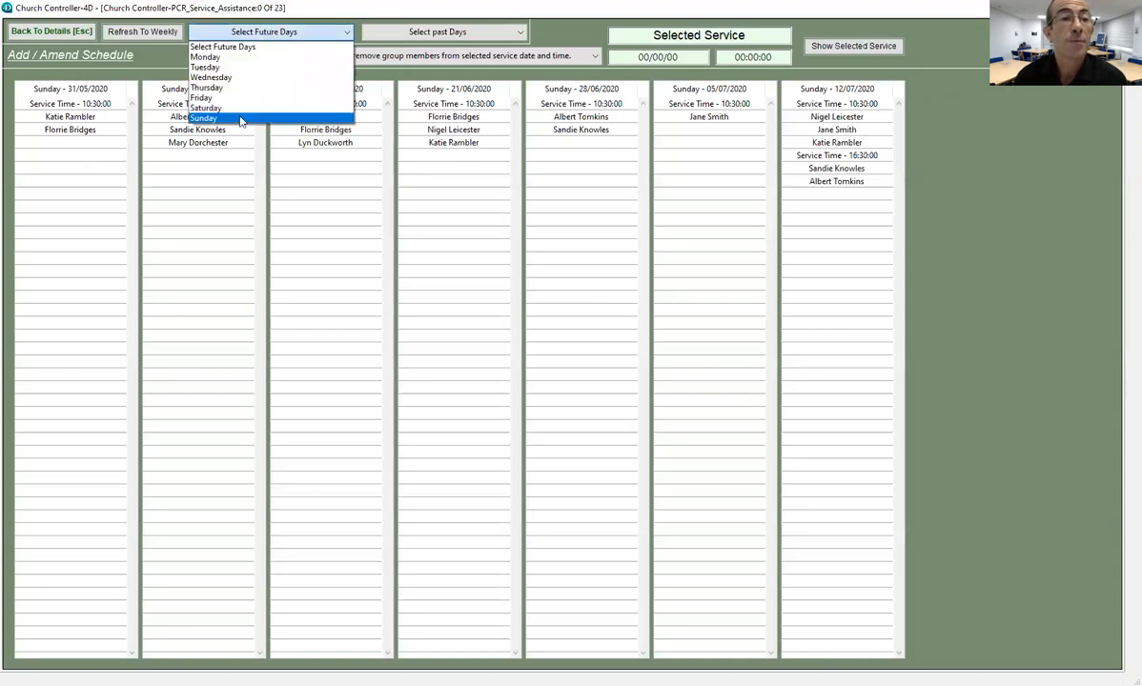
click(240, 118)
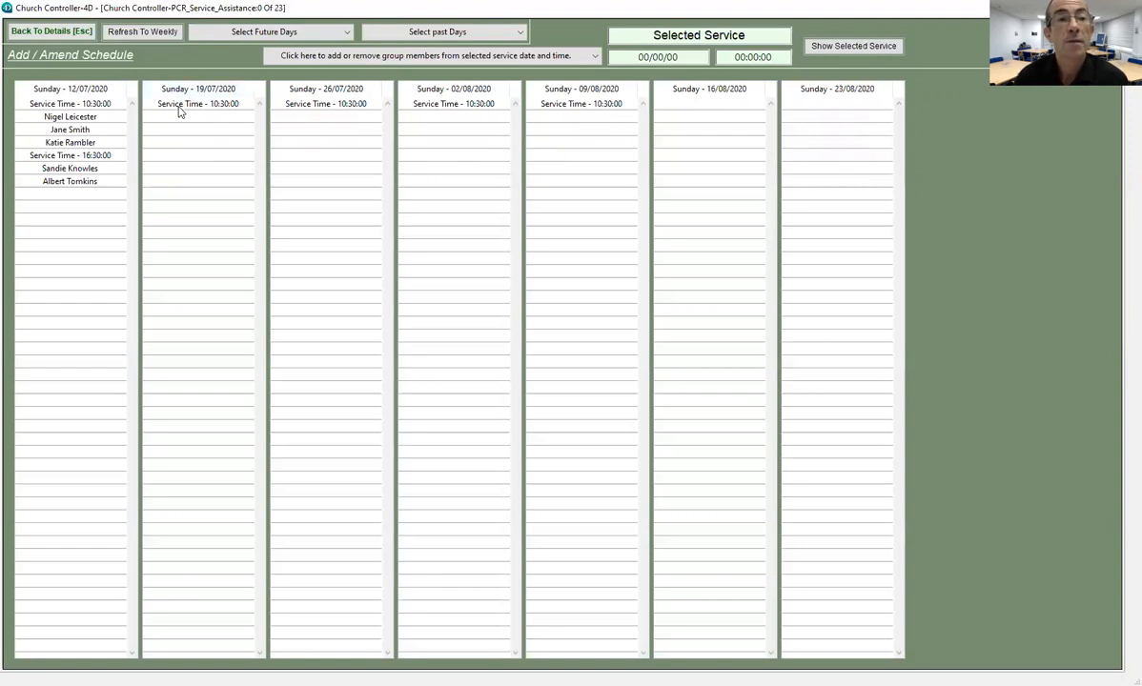
Step: Try to add the sixth listed group member to the schedule without a service date and time selected
click(348, 60)
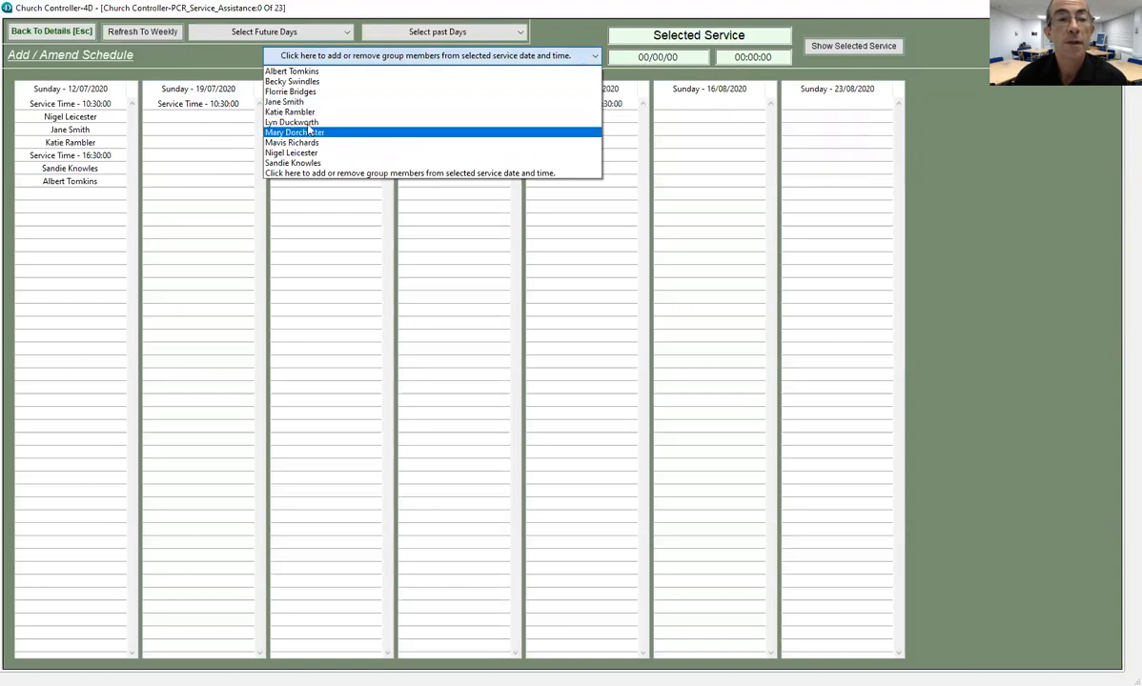
click(311, 123)
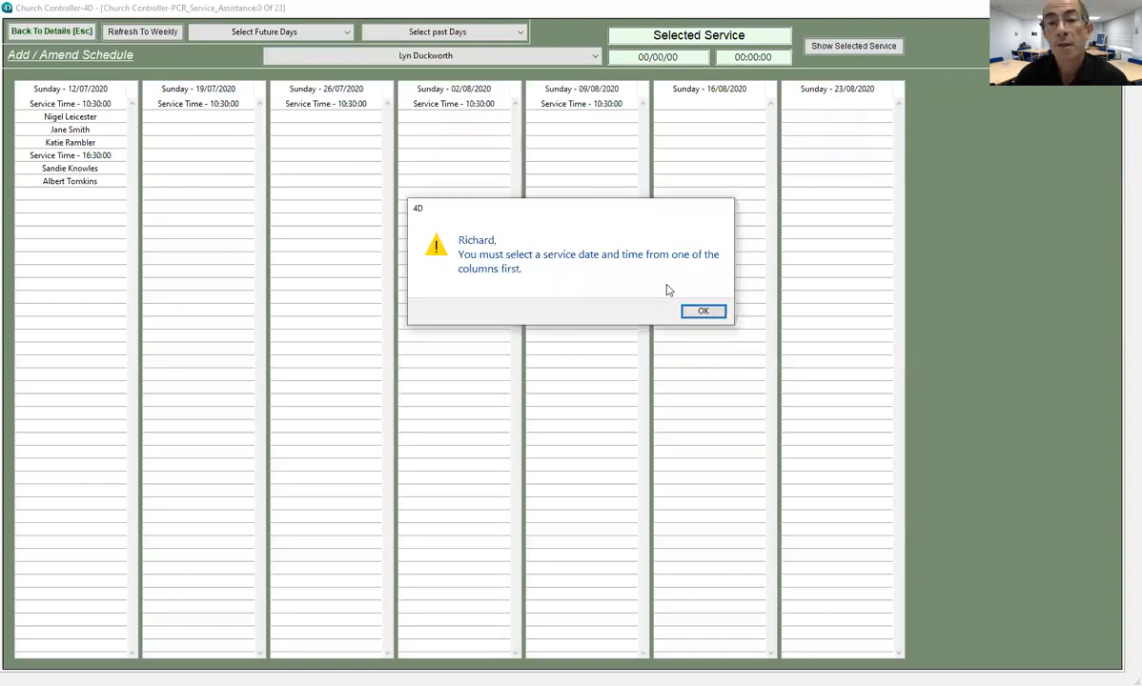
click(700, 312)
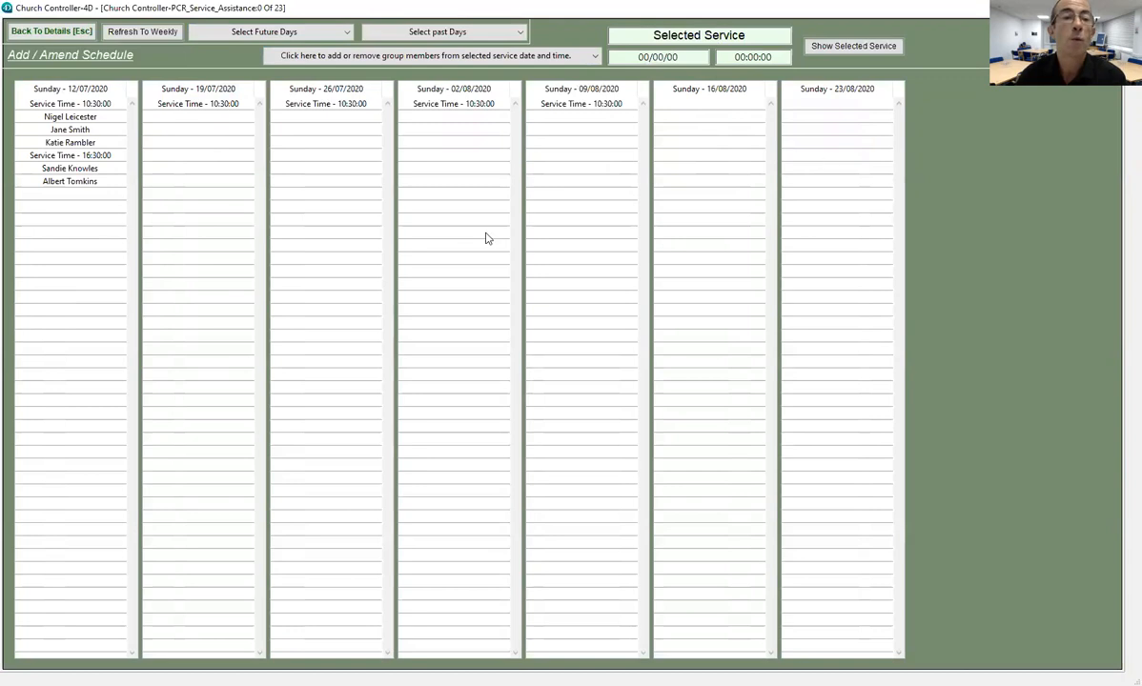
Step: Try to add the fourth listed group member to the 19 July 2020 10:30 service, declining the addition at the duty clash check
click(189, 109)
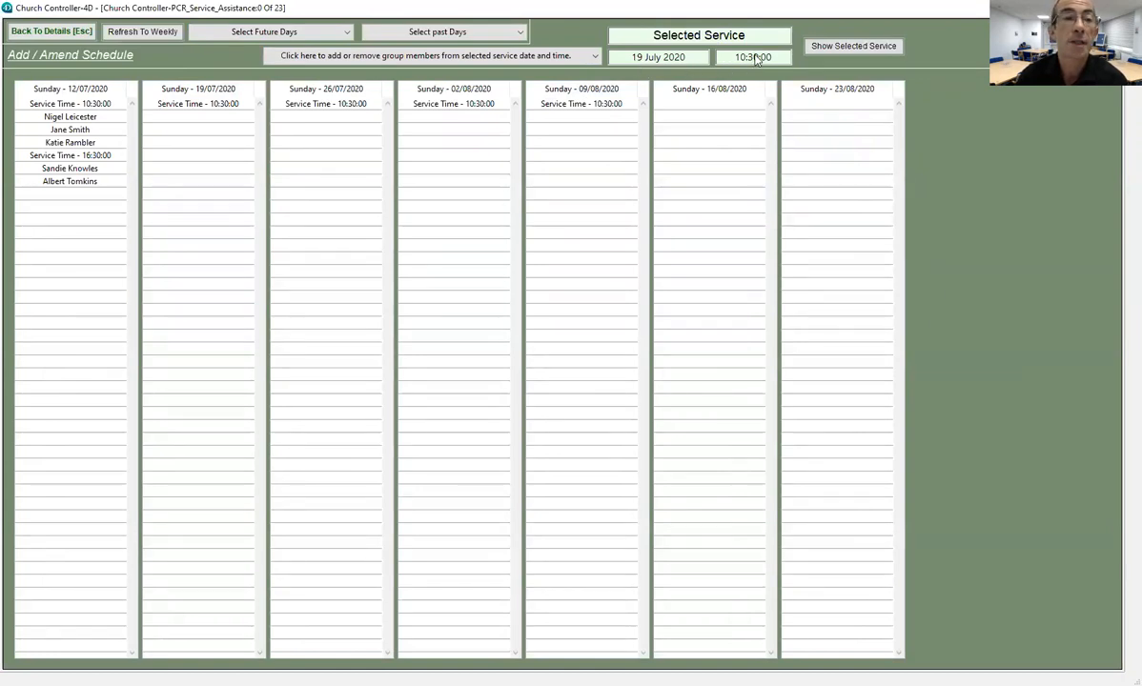
click(338, 58)
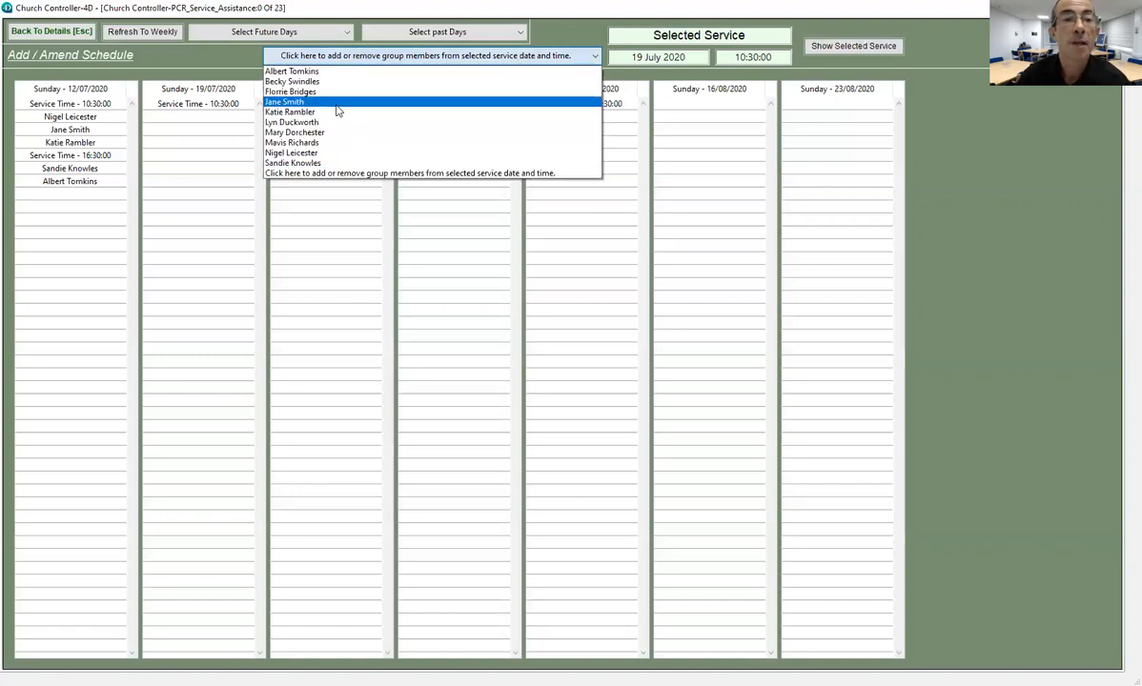
click(335, 103)
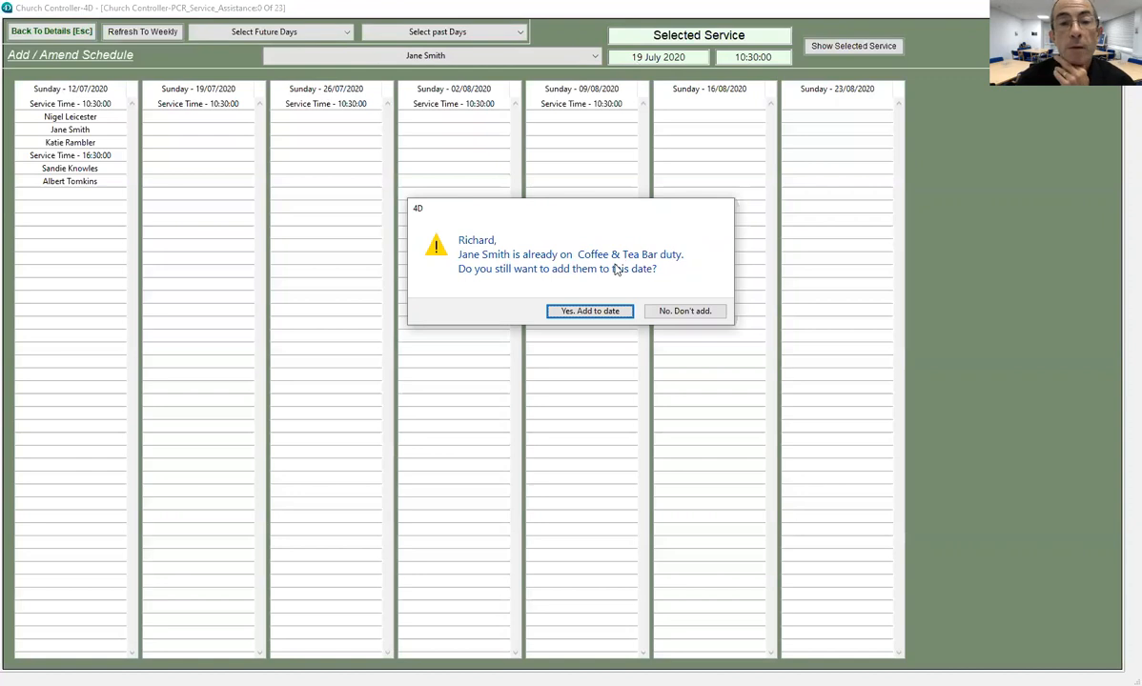
click(682, 313)
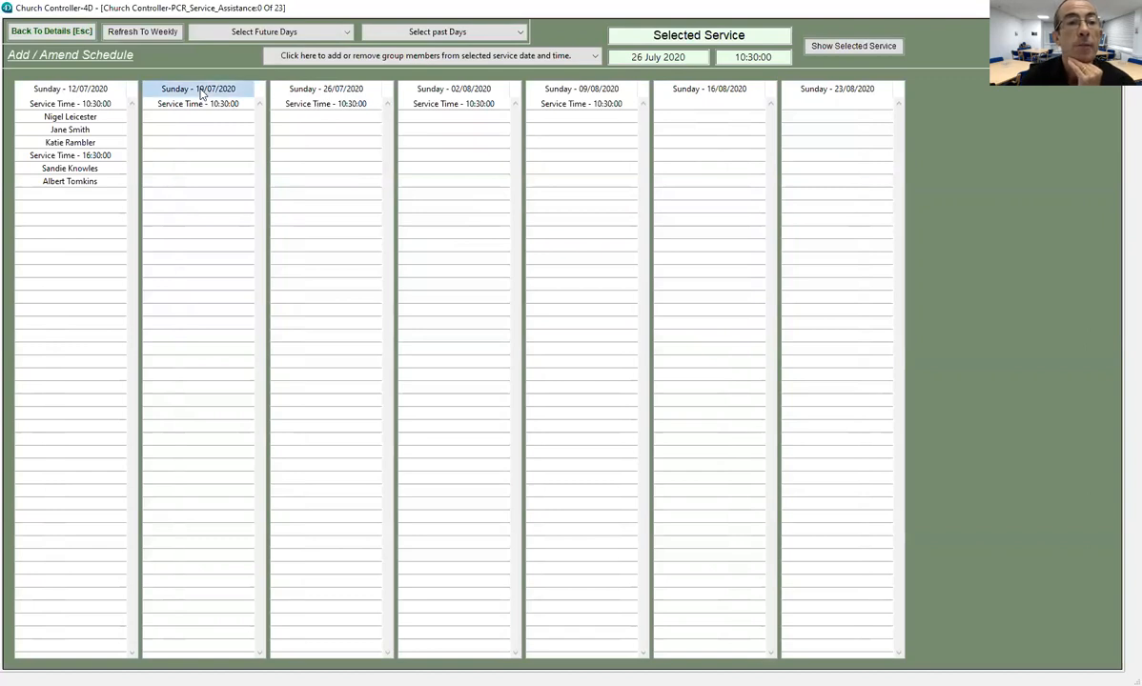
Step: Add the sixth listed group member to the 26 July 2020 10:30 service and remove that member again
click(358, 55)
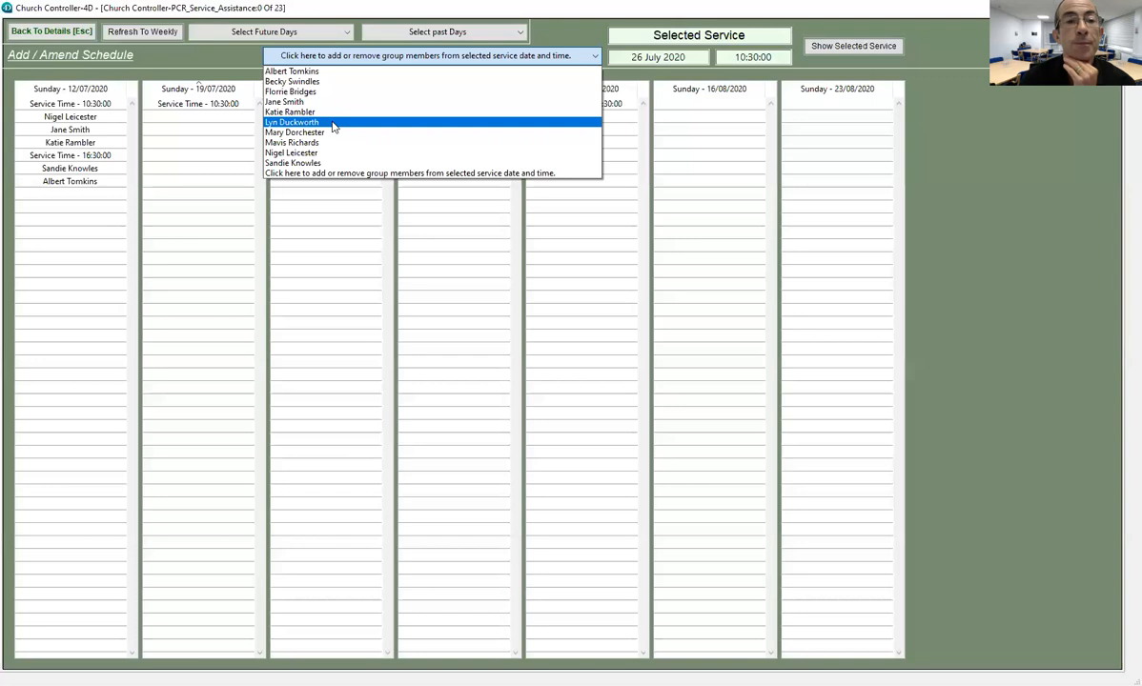
click(333, 123)
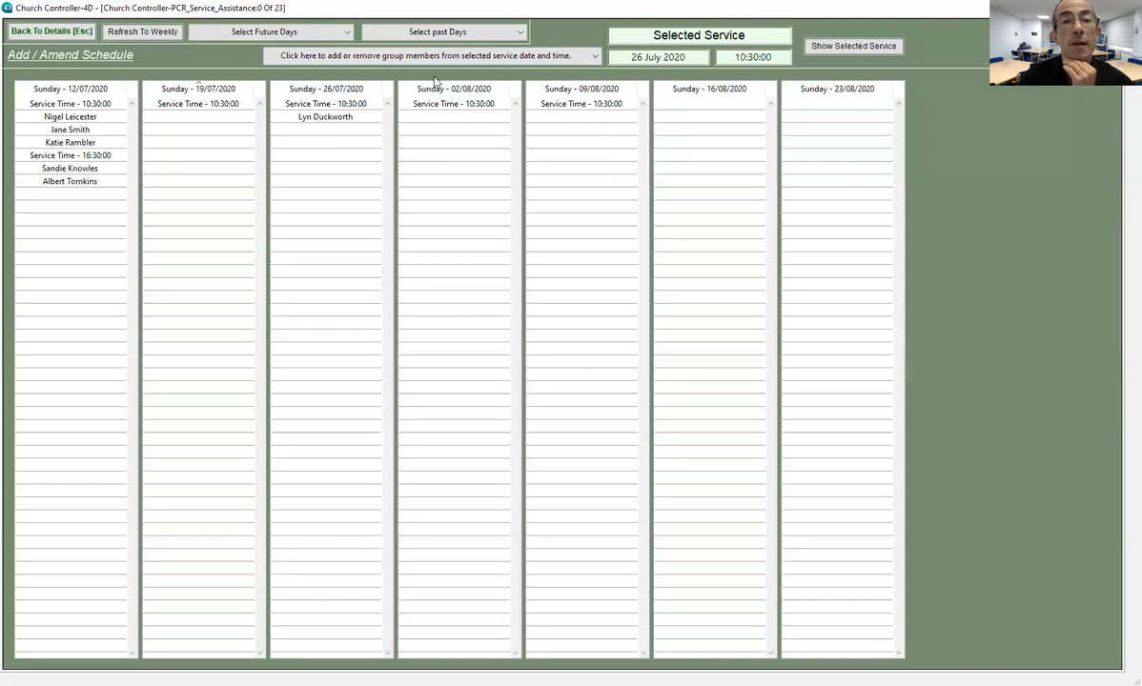
click(280, 55)
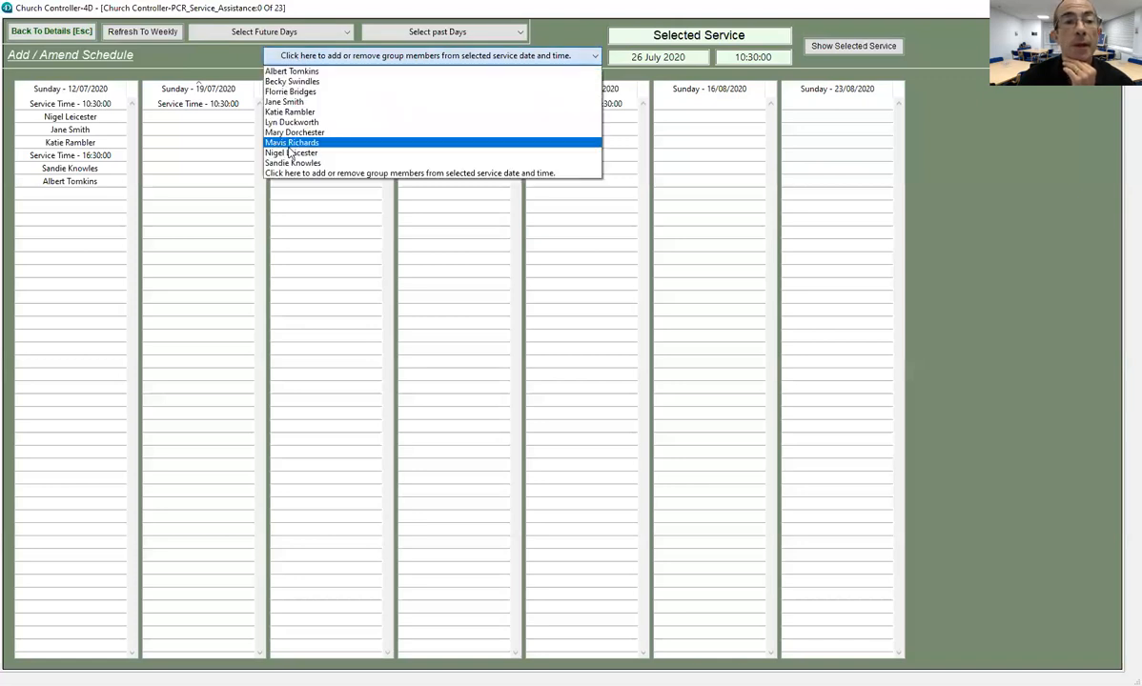
click(286, 124)
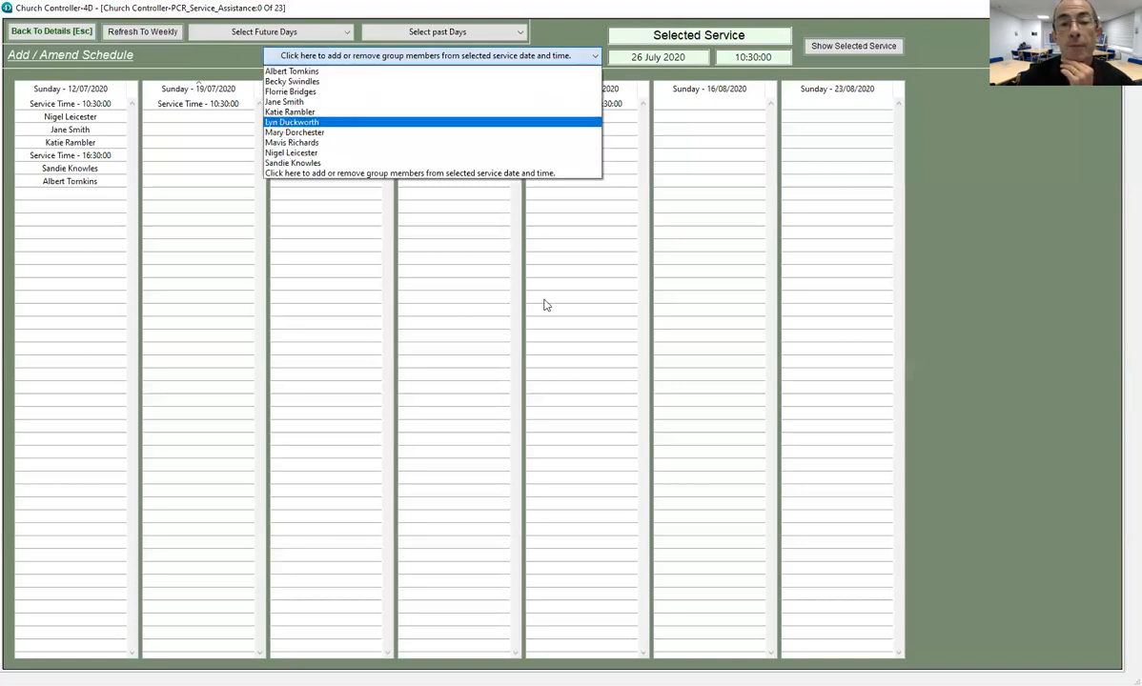
click(558, 312)
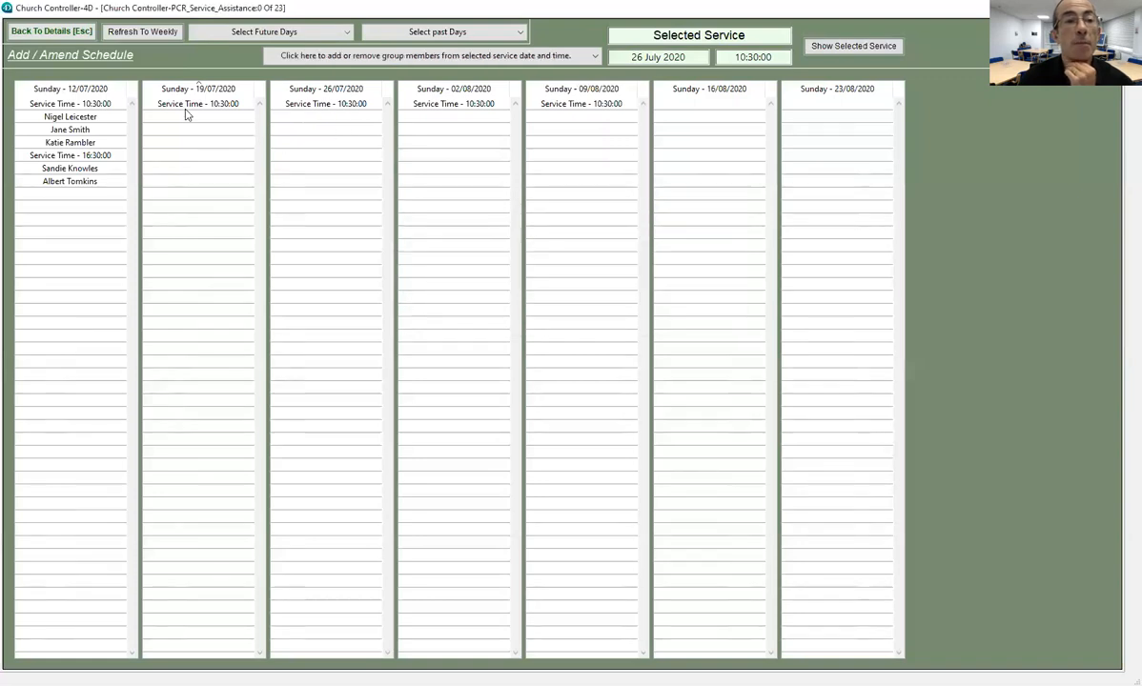
Step: Assign the sixth, ninth and third listed group members to the 19 July 2020 10:30 service, accepting the sixth member's overlapping duty
click(328, 56)
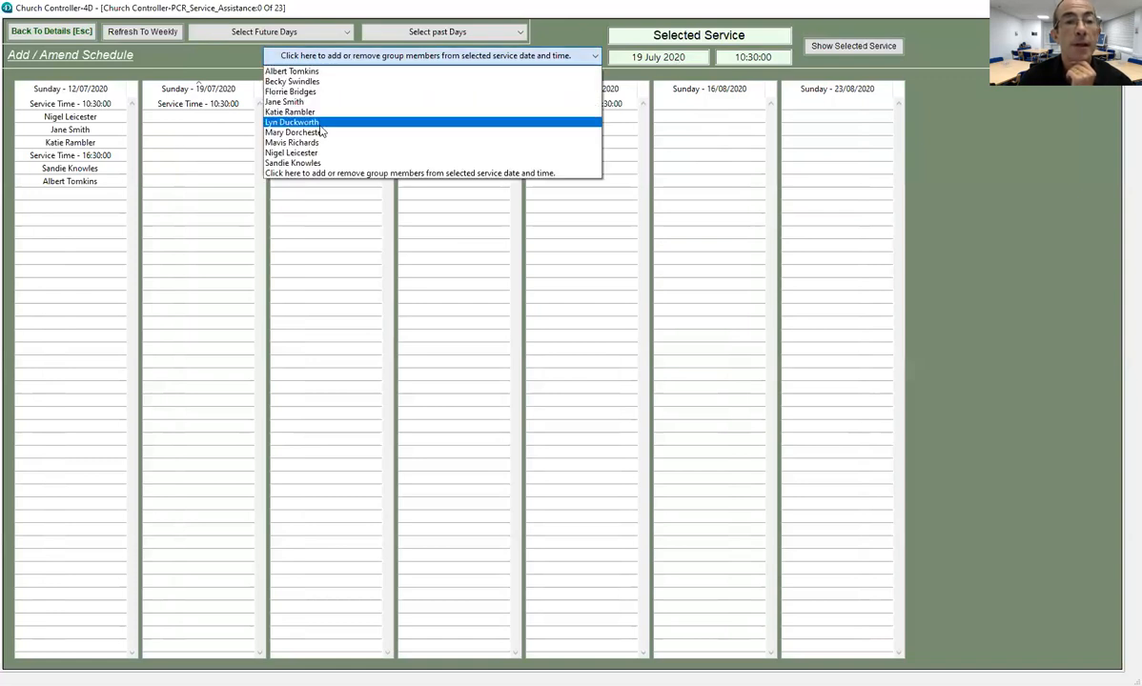
click(291, 122)
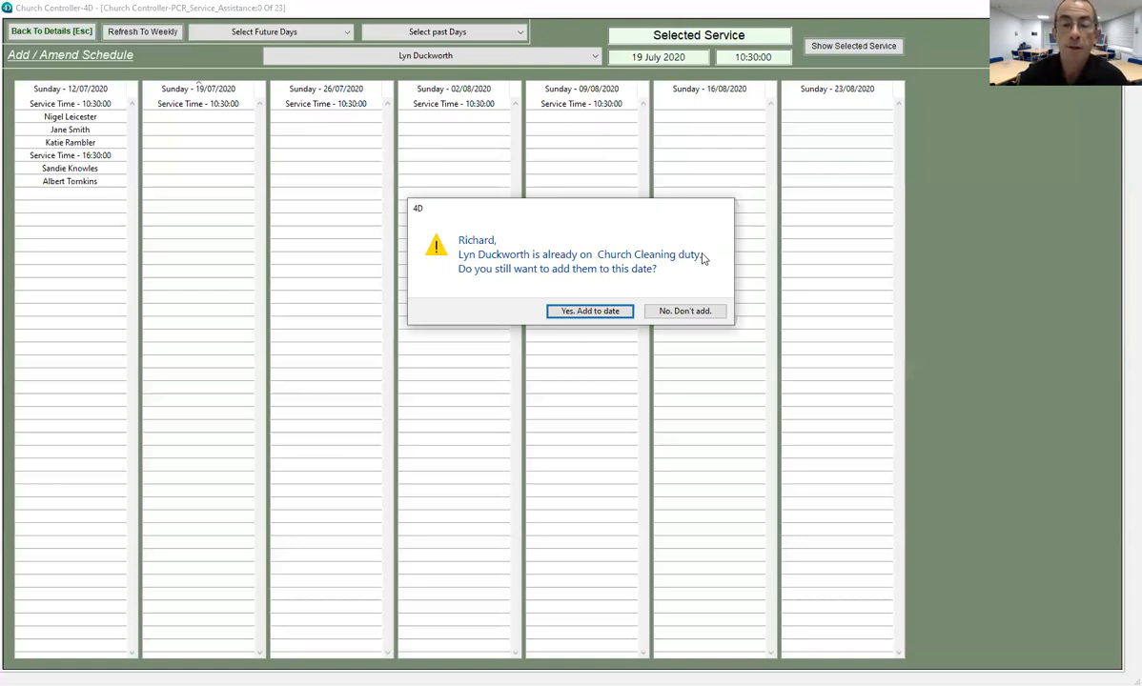
click(584, 311)
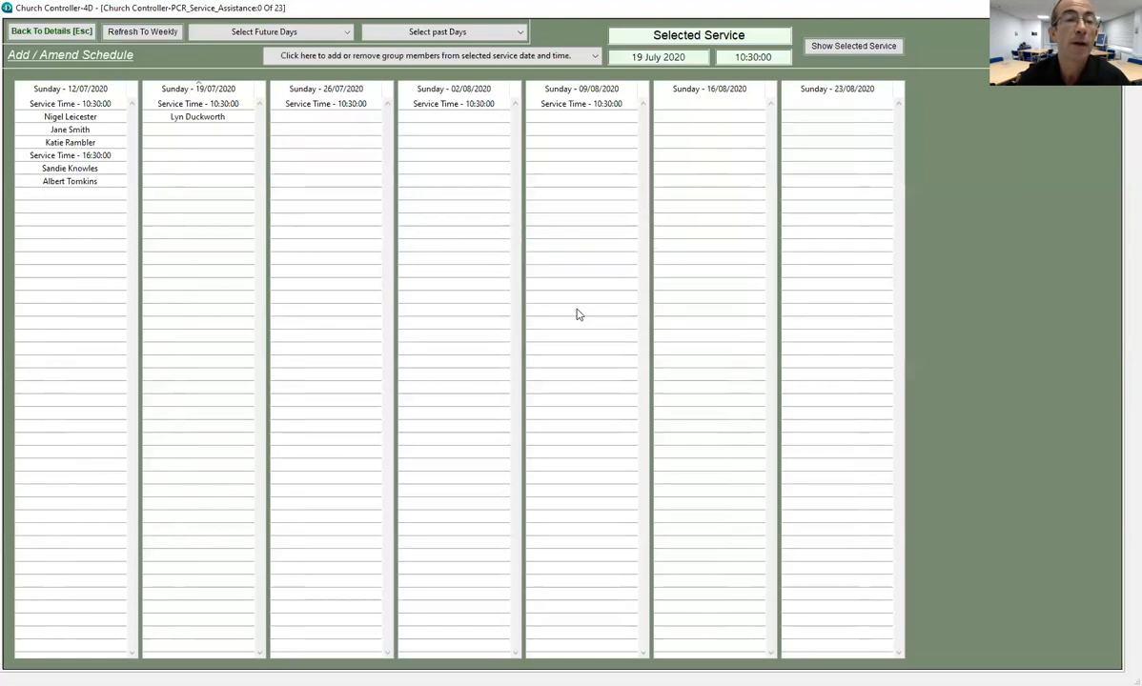
click(326, 55)
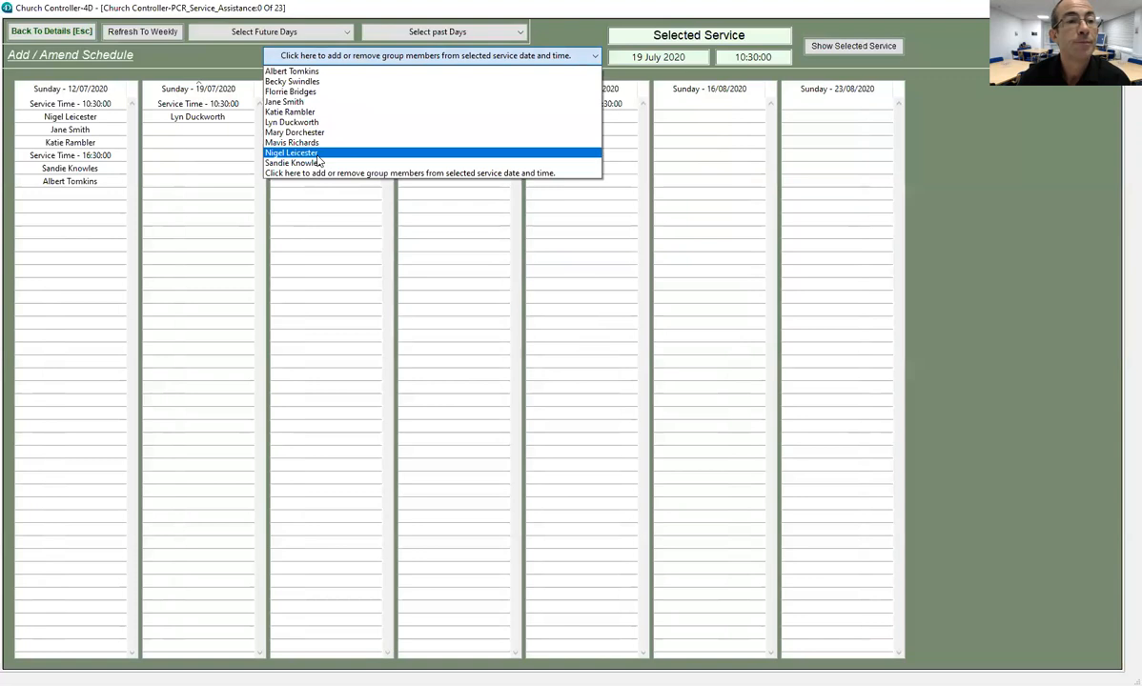
click(318, 153)
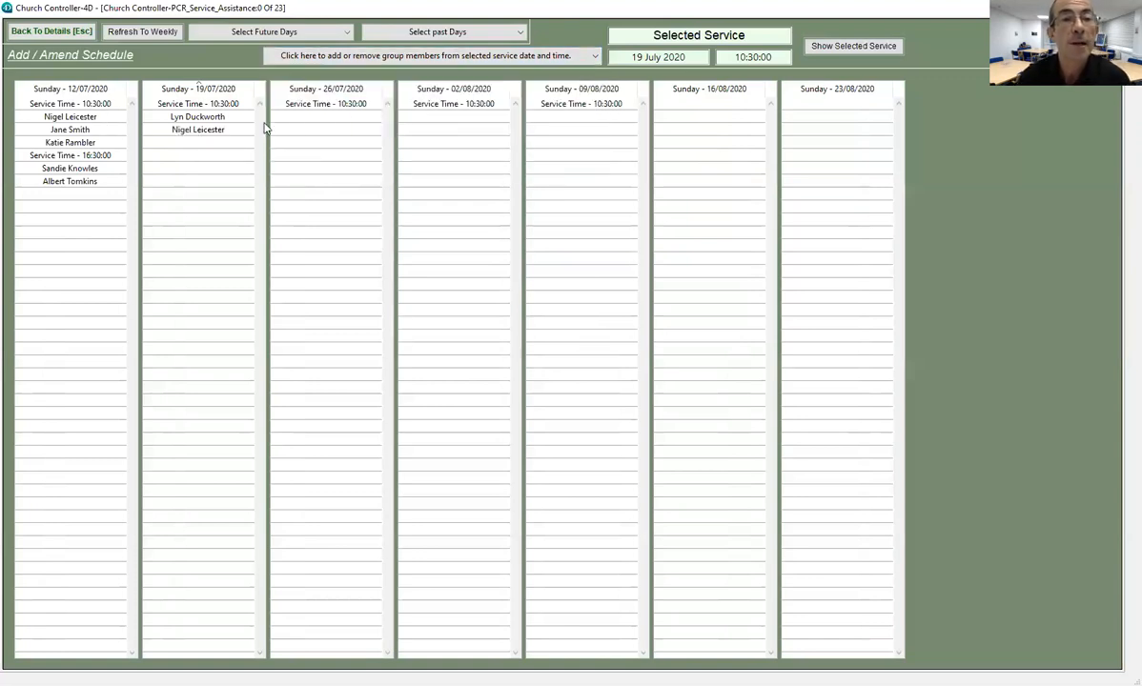
click(322, 56)
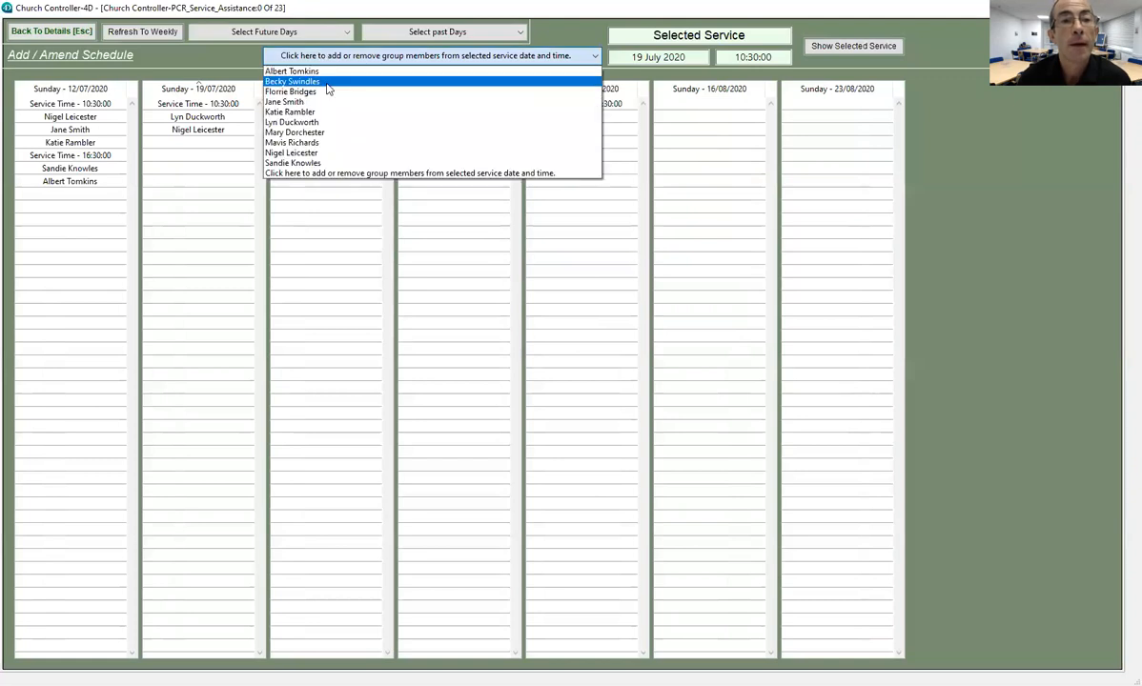
click(325, 92)
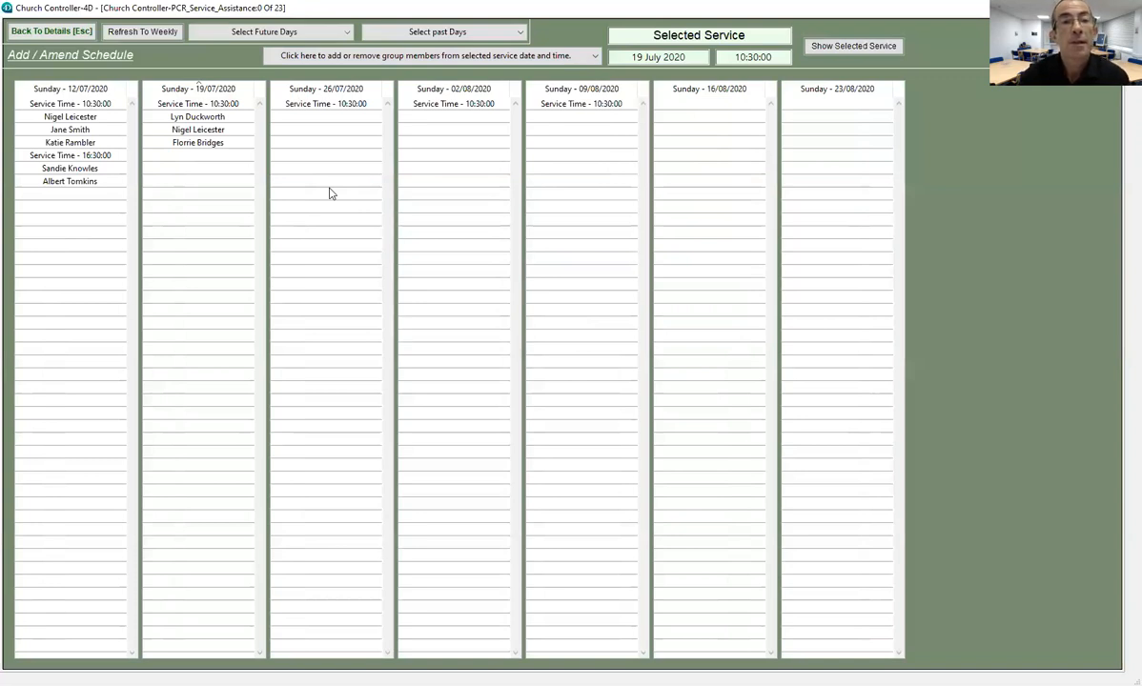
Step: Add the eighth listed group member to the 12 July 2020 16:30 service
click(324, 92)
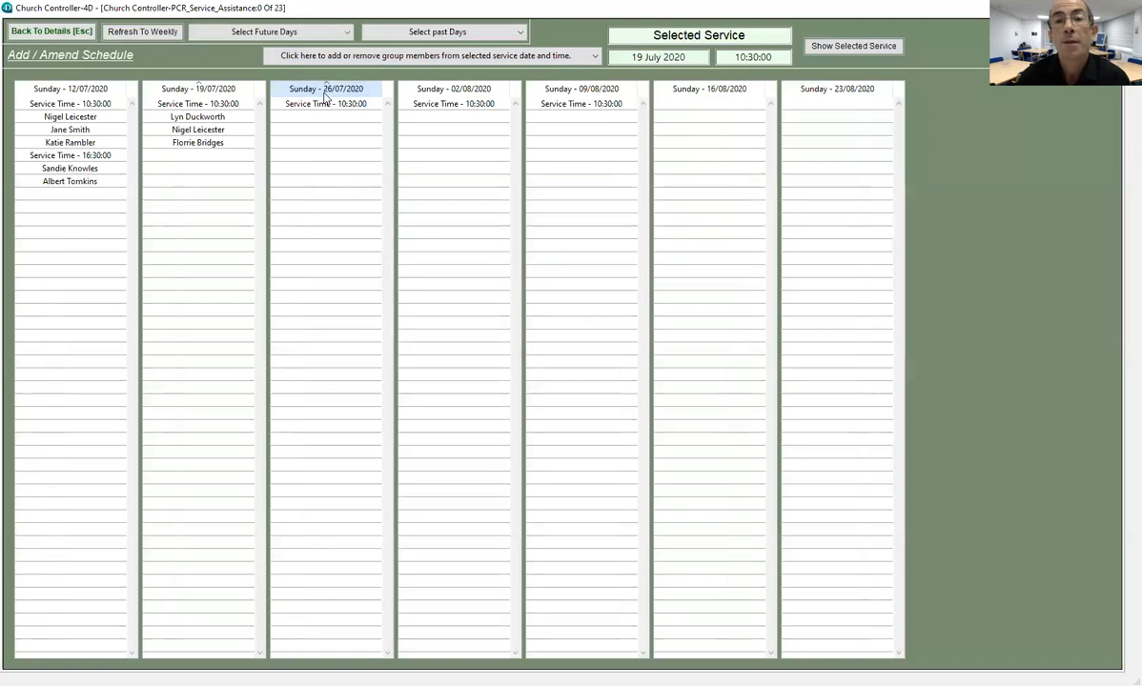
click(330, 104)
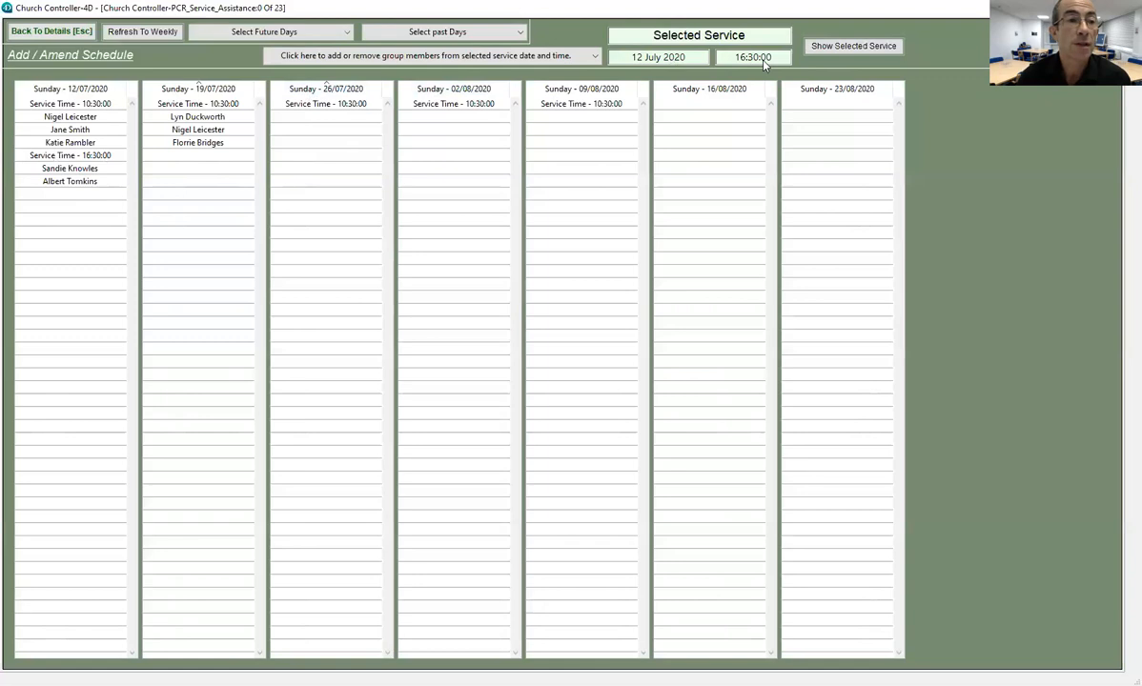
click(321, 55)
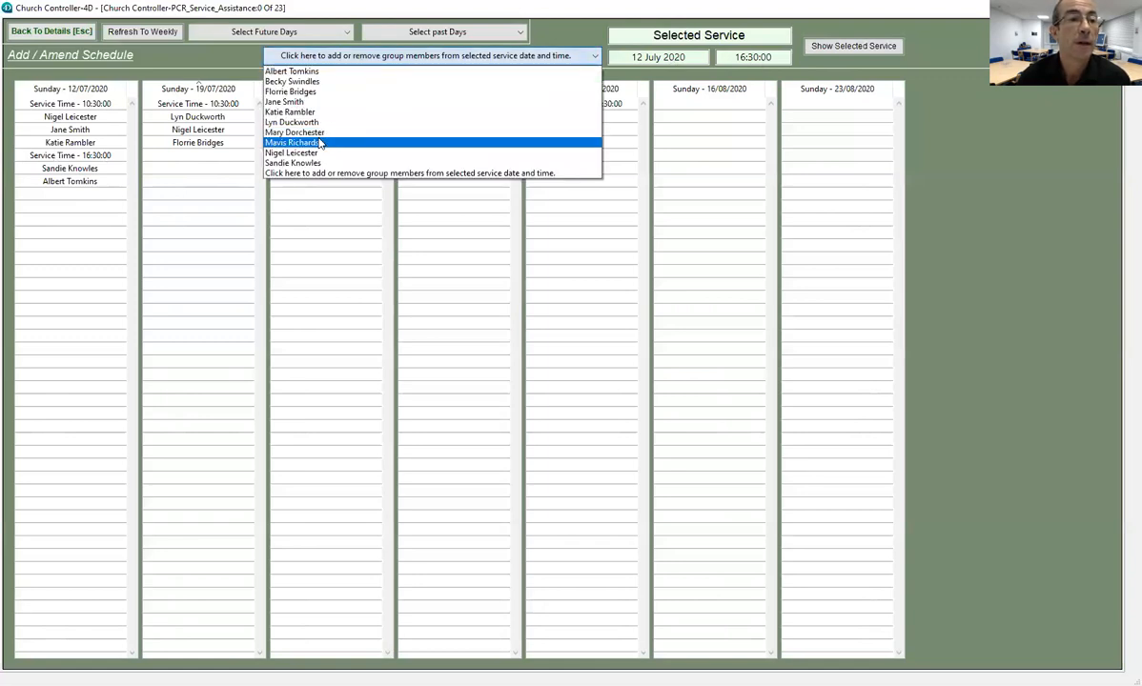
click(320, 142)
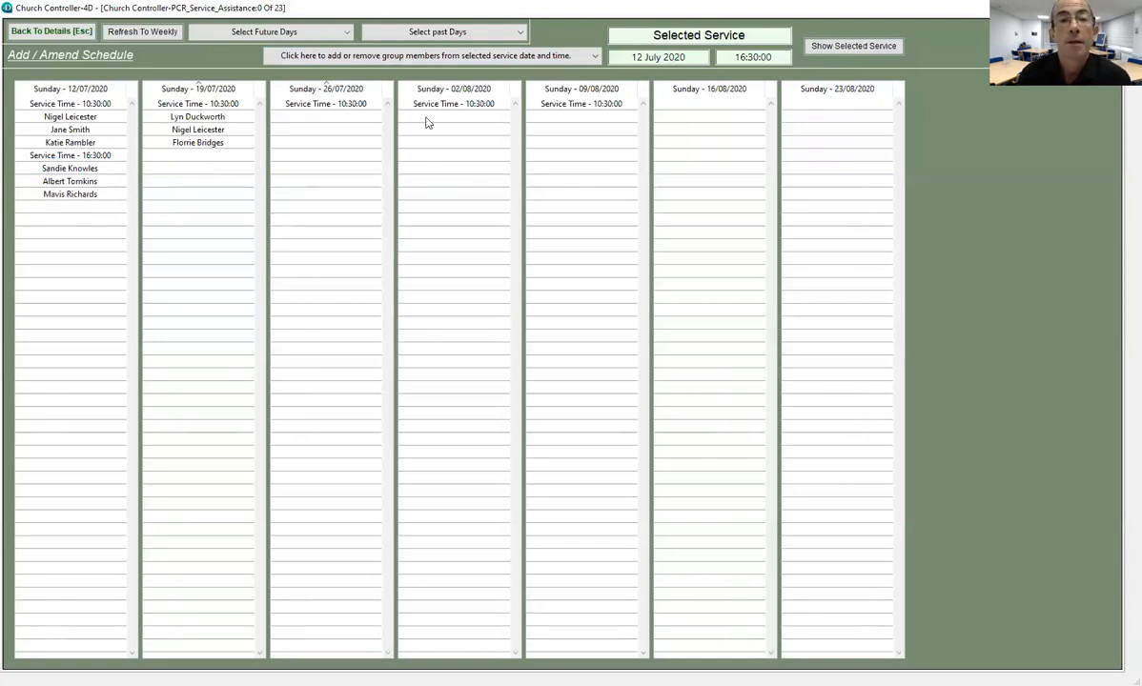
Step: Assign the sixth and eighth listed group members to the 26 July 2020 10:30 service
click(308, 105)
click(327, 57)
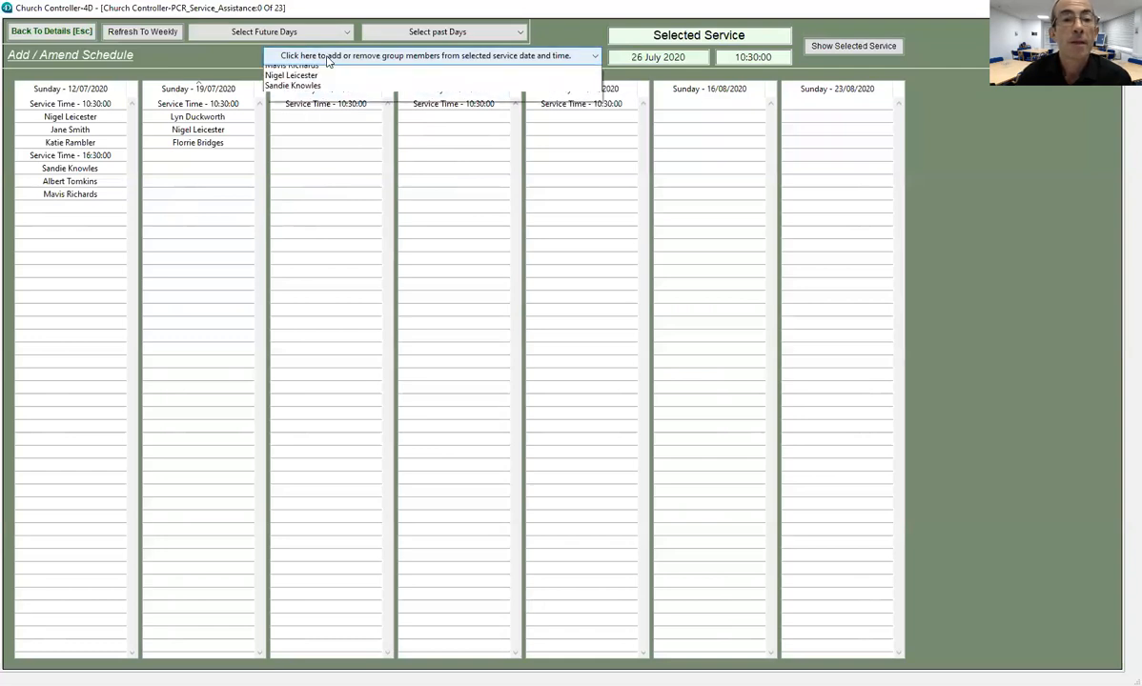
click(321, 123)
click(326, 58)
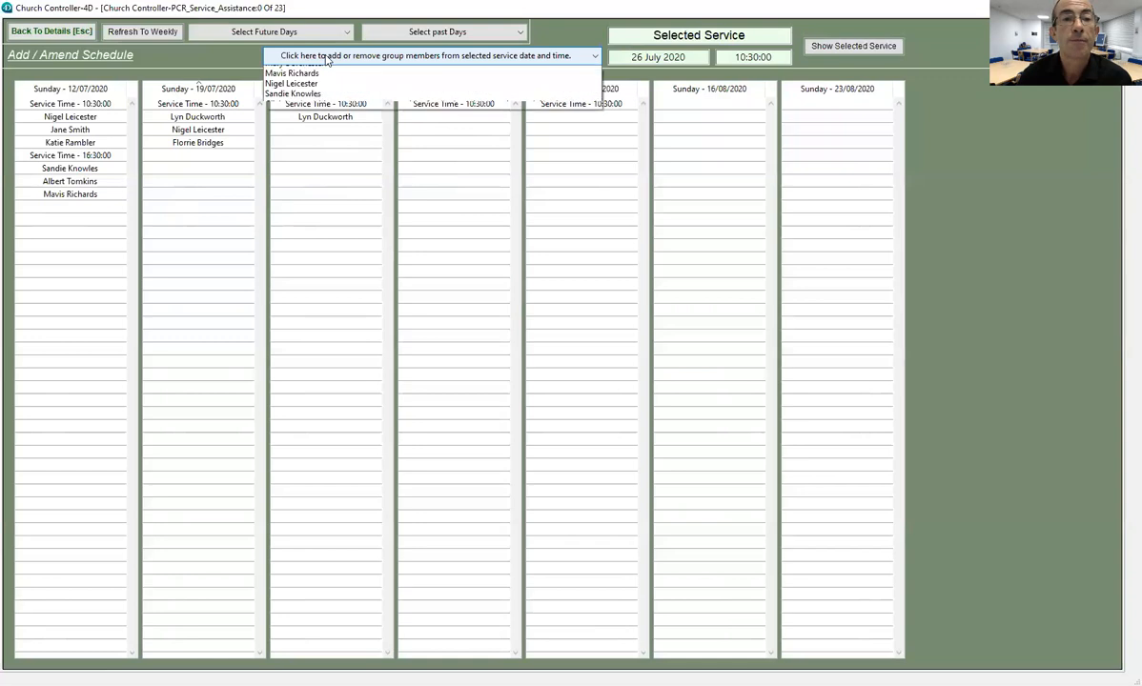
click(319, 150)
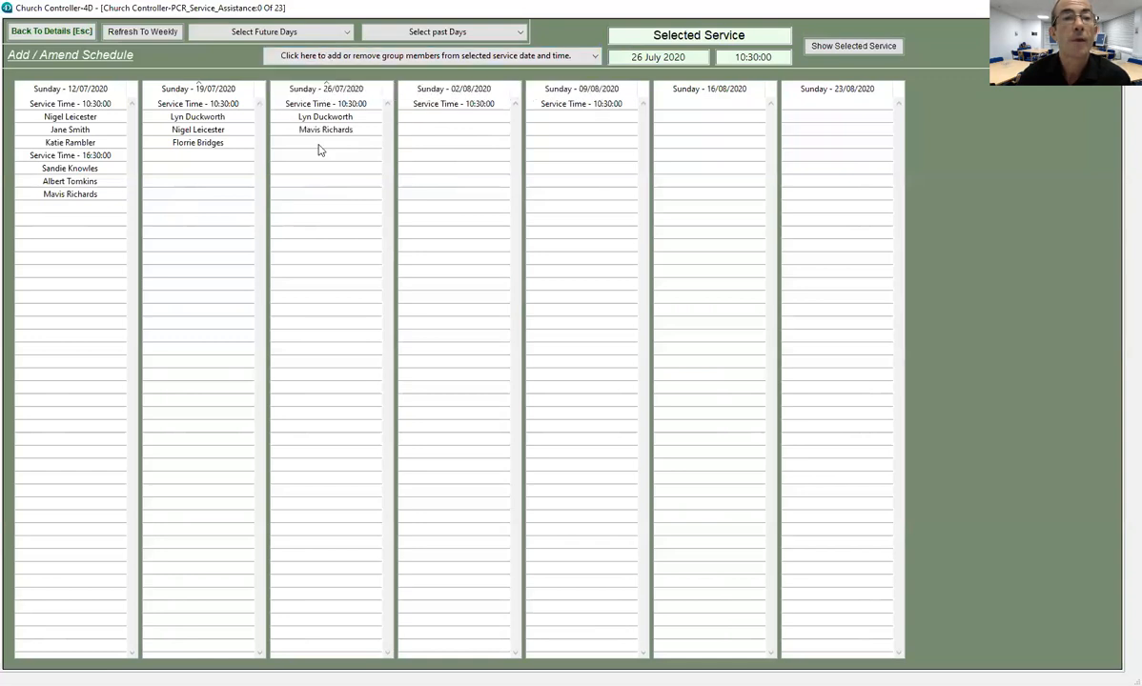
Step: Review the Sidespersons' duties on past Sundays and in the weekly schedule
click(429, 33)
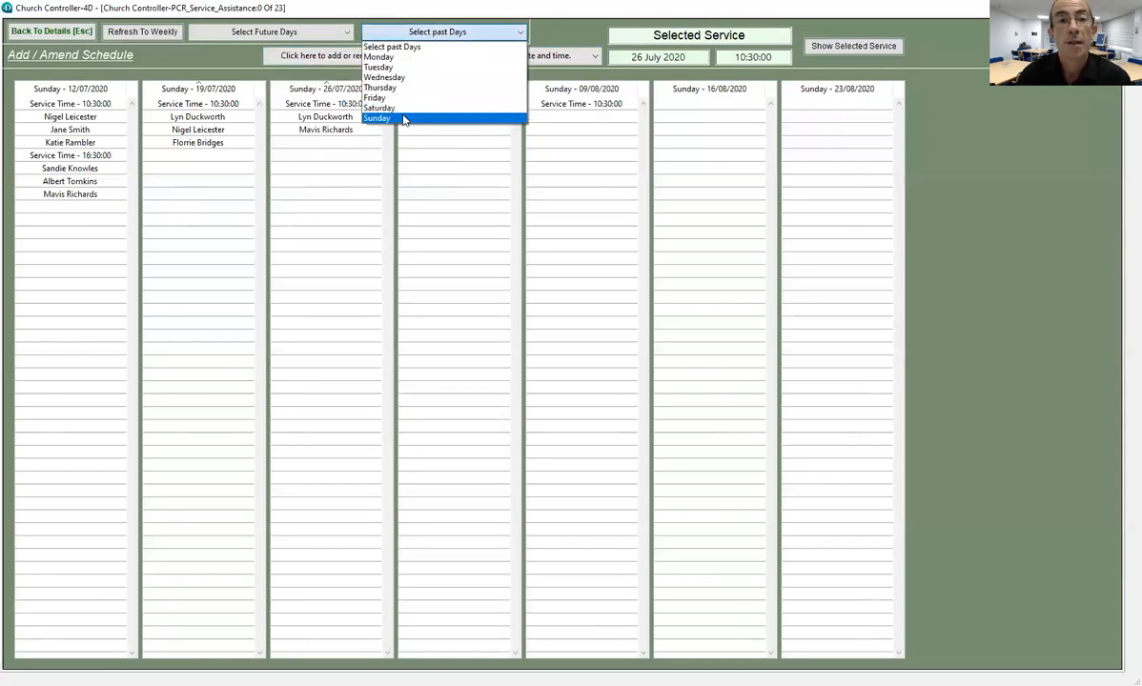
click(404, 119)
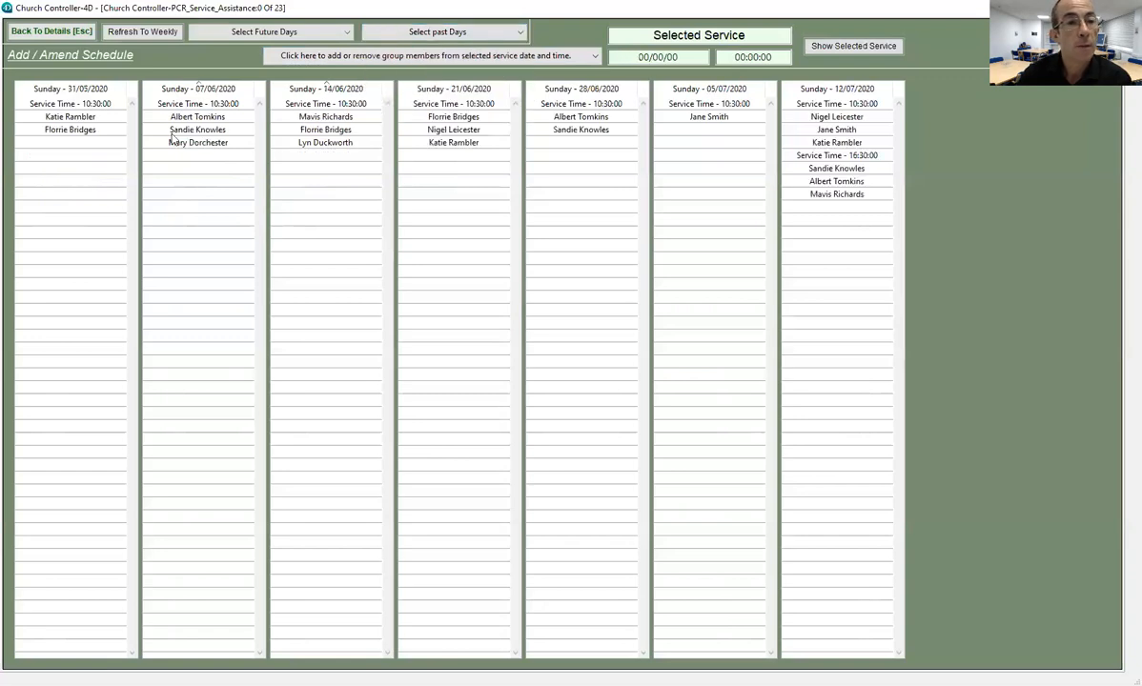
click(129, 35)
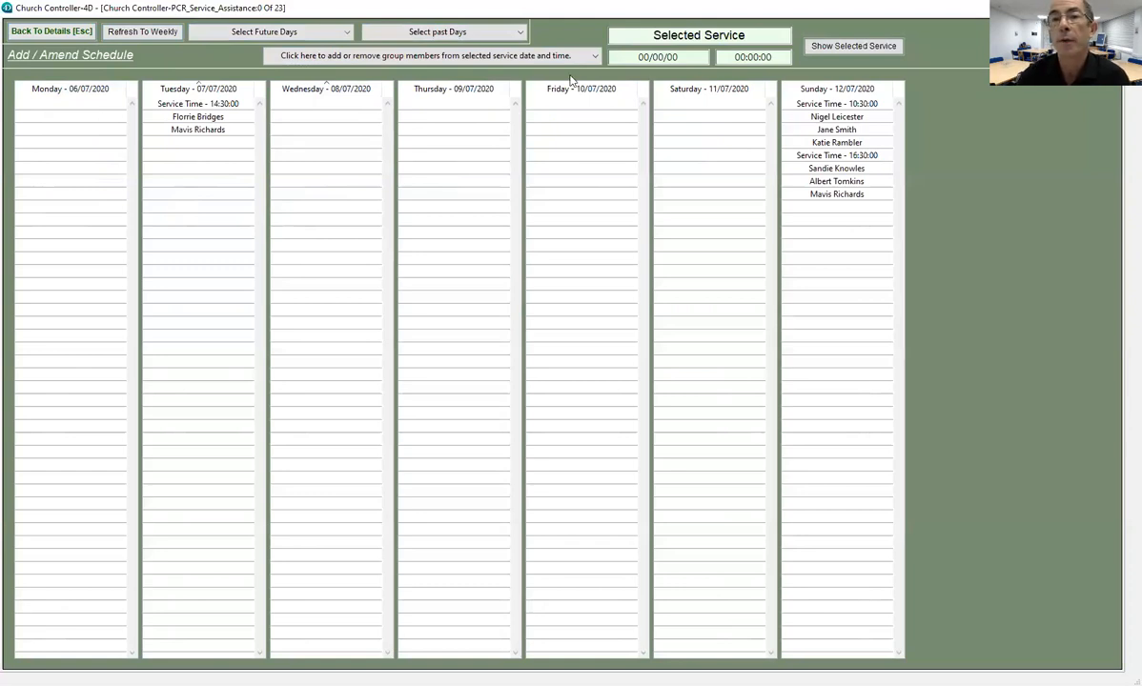
Step: Return the schedule to future Sundays and open the full details of the 19 July 2020 10:30 service
click(279, 34)
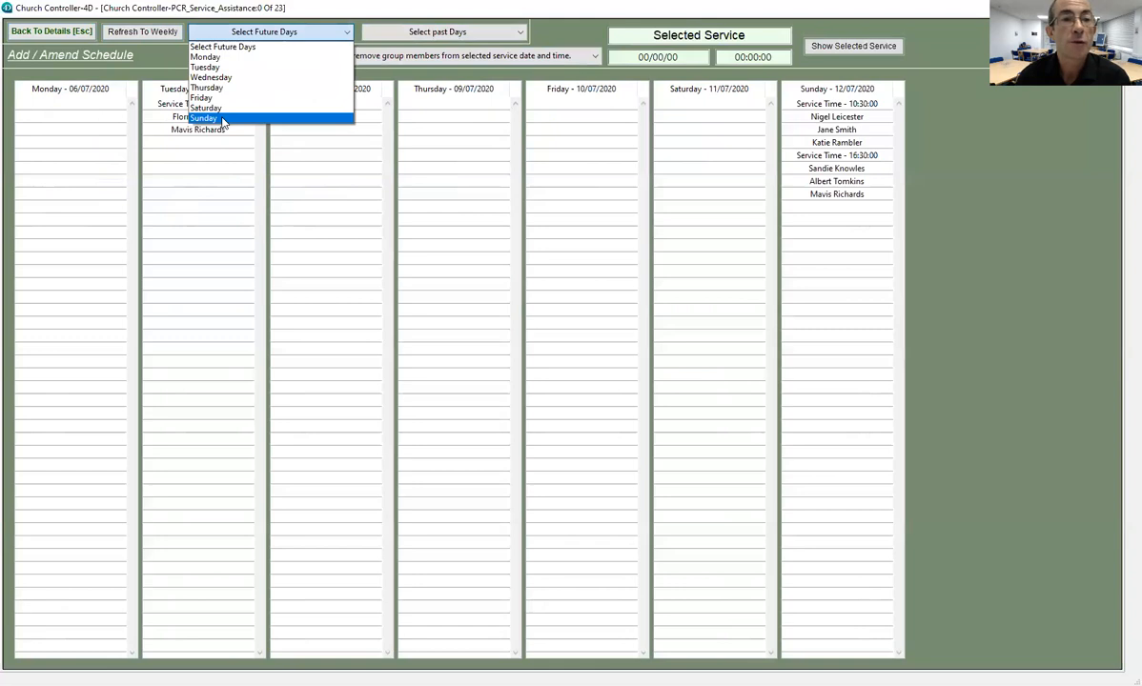
click(223, 118)
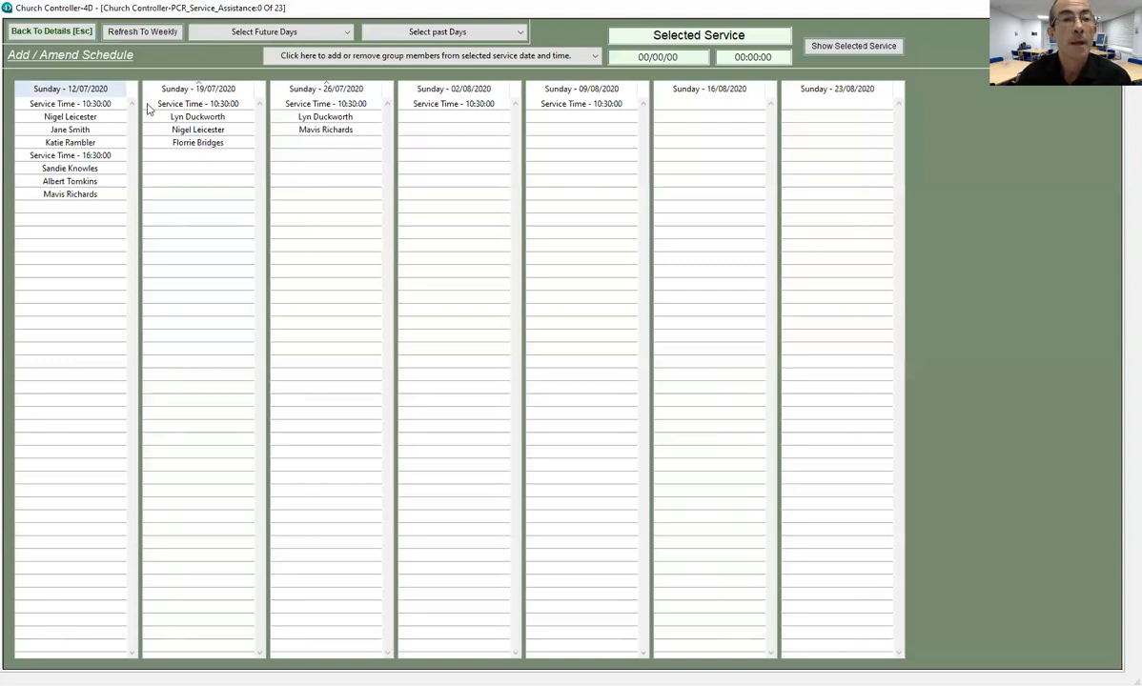
click(197, 104)
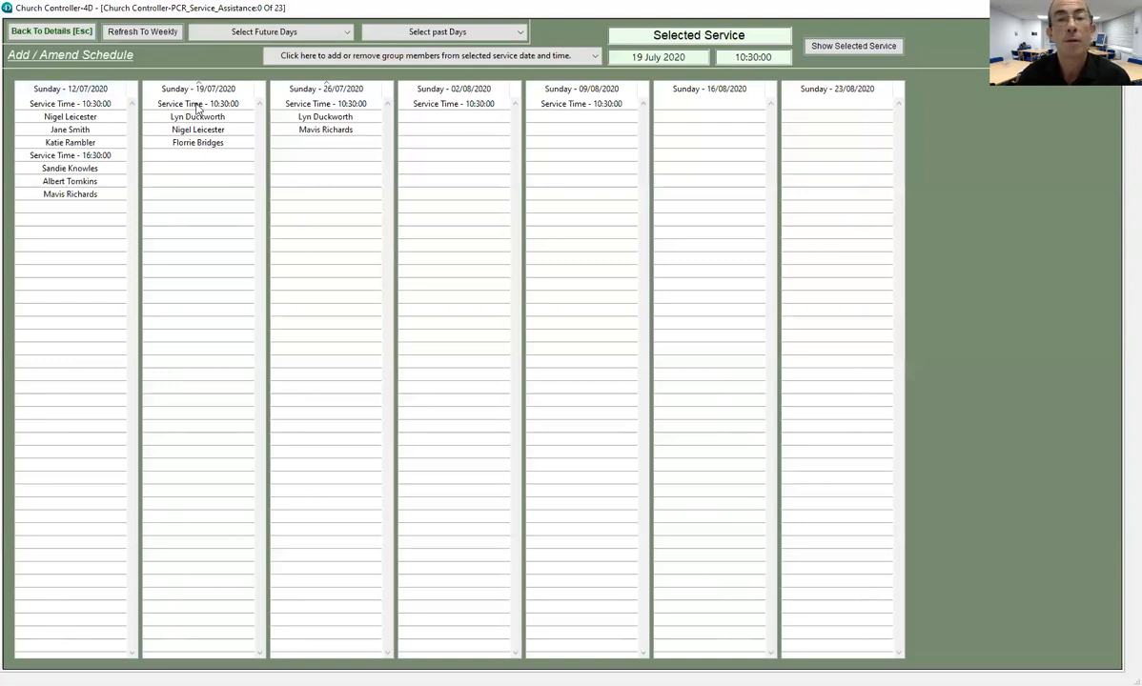
click(863, 46)
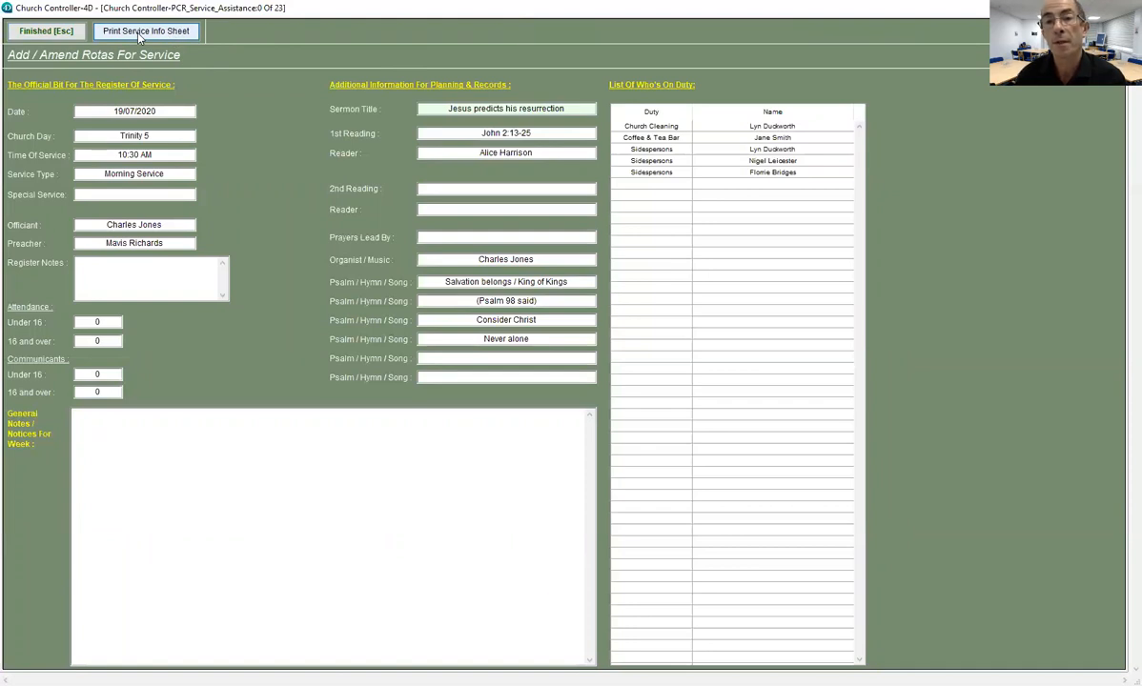
Step: Close the service details and the Sidespersons' schedule, and save the Sidespersons group
click(44, 32)
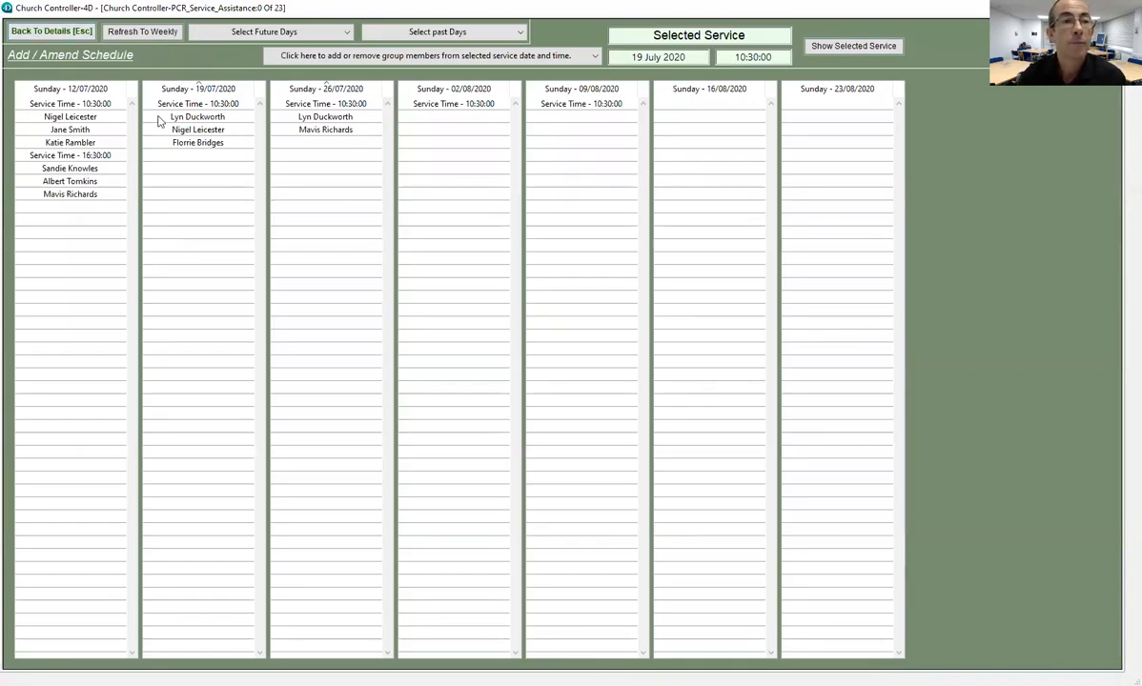
click(40, 32)
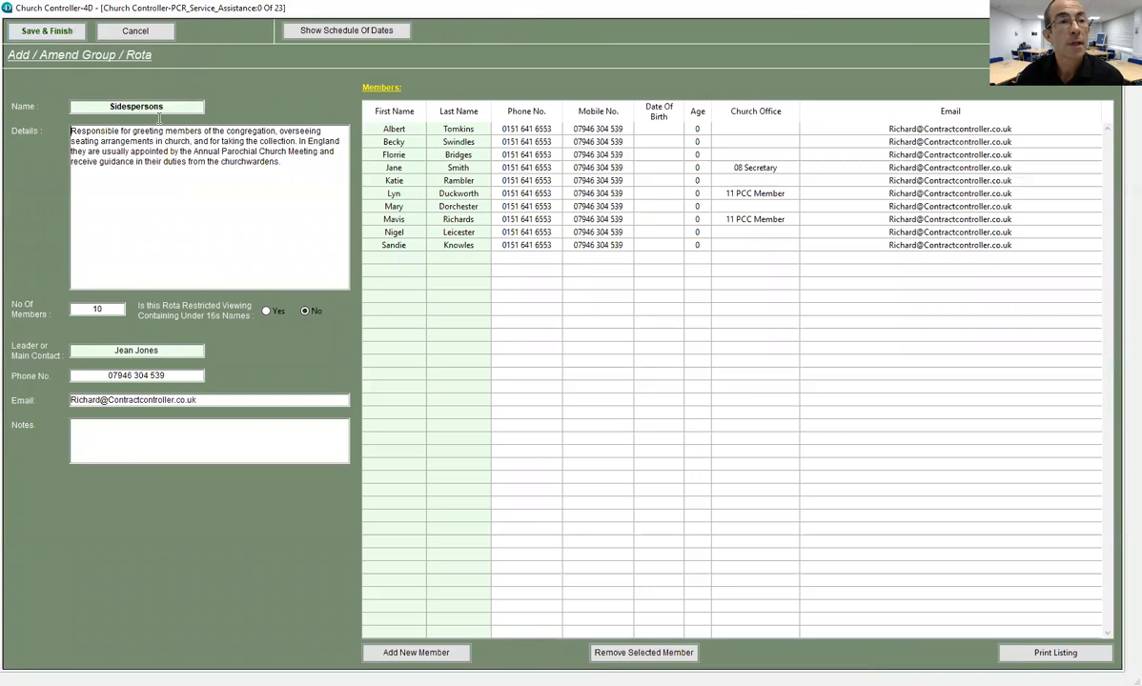
click(48, 31)
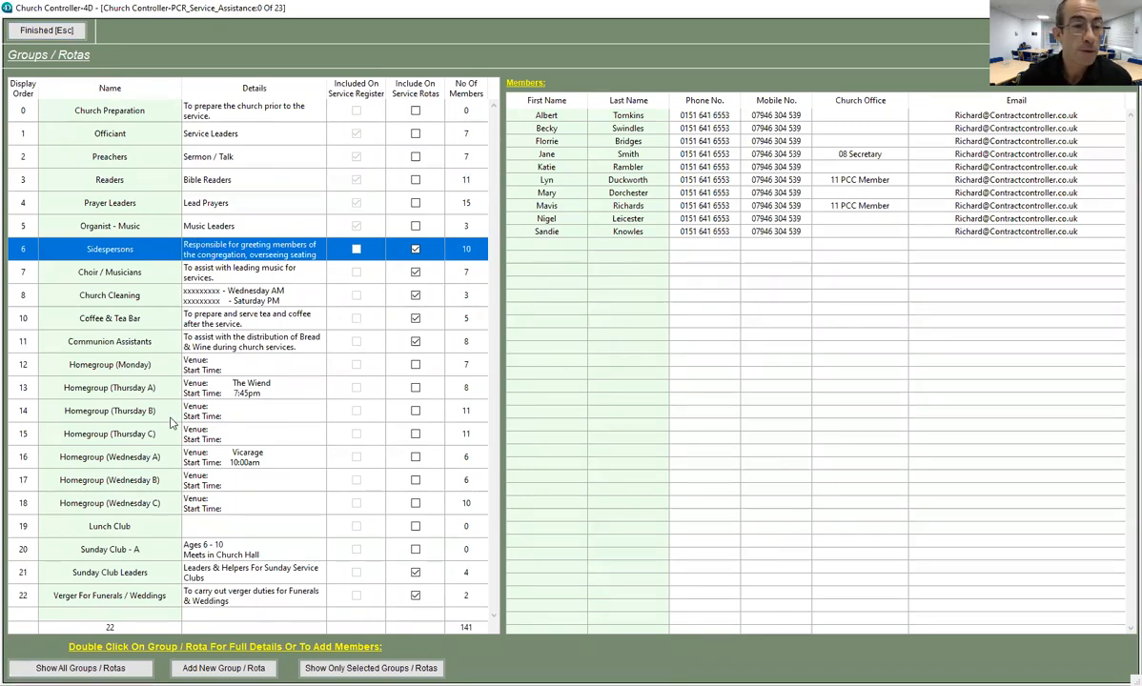
Step: Review the Coffee & Tea Bar group's schedule for future Sundays, save the group and return to the dashboard
double_click(117, 320)
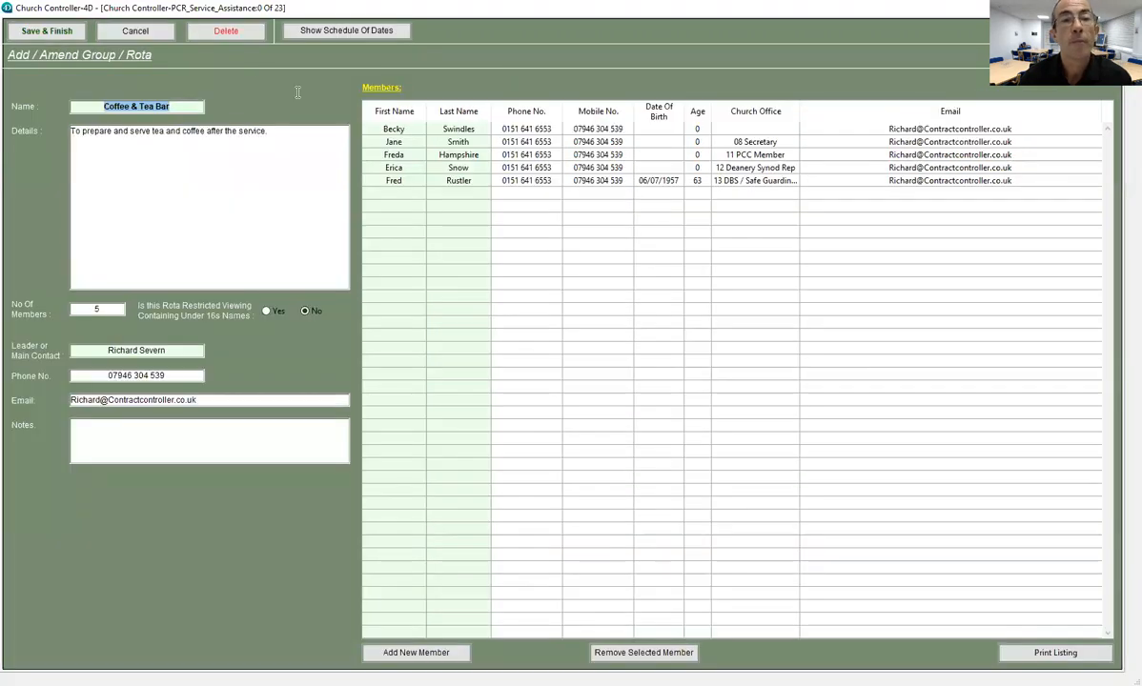
click(325, 33)
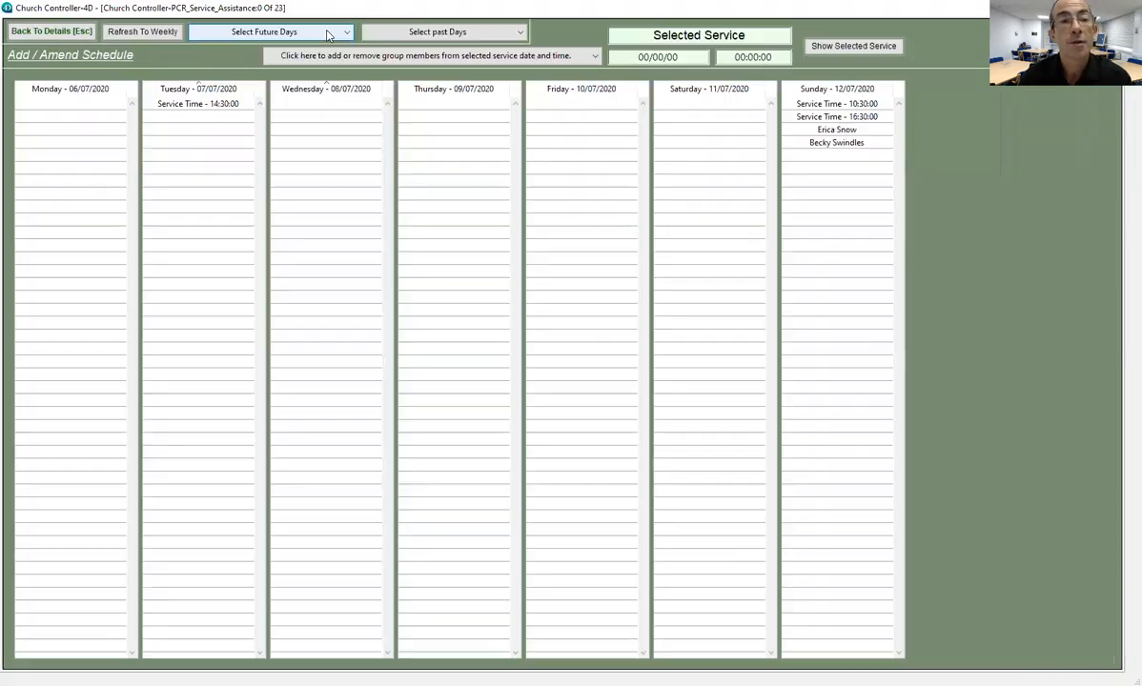
click(234, 34)
click(211, 119)
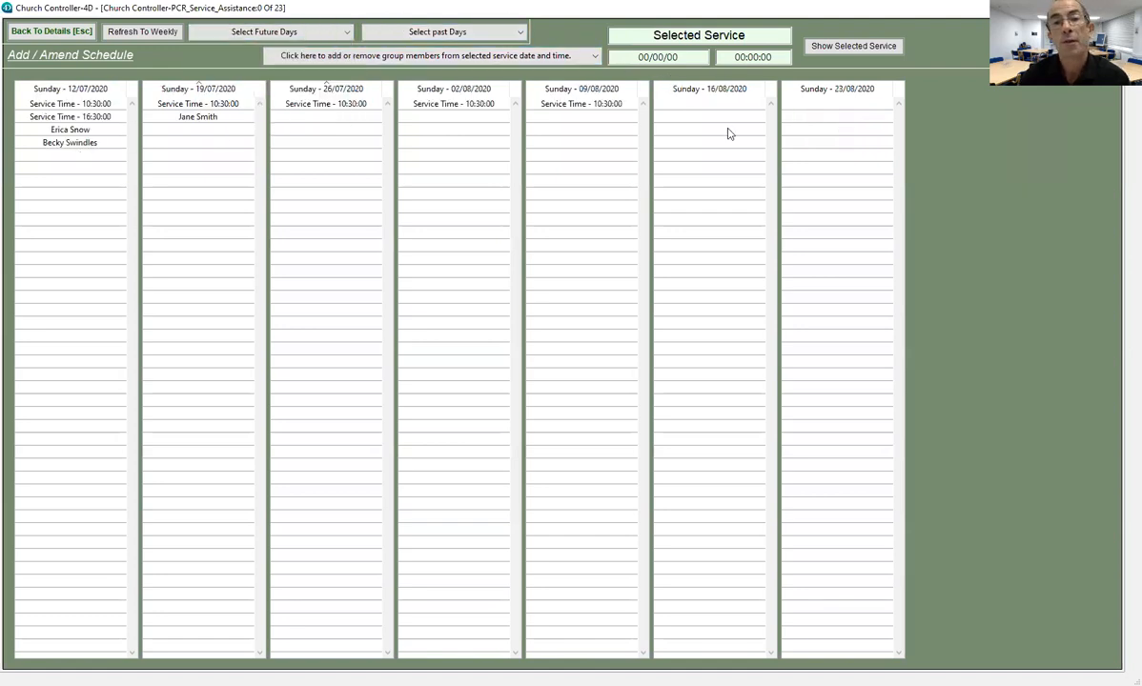
click(36, 31)
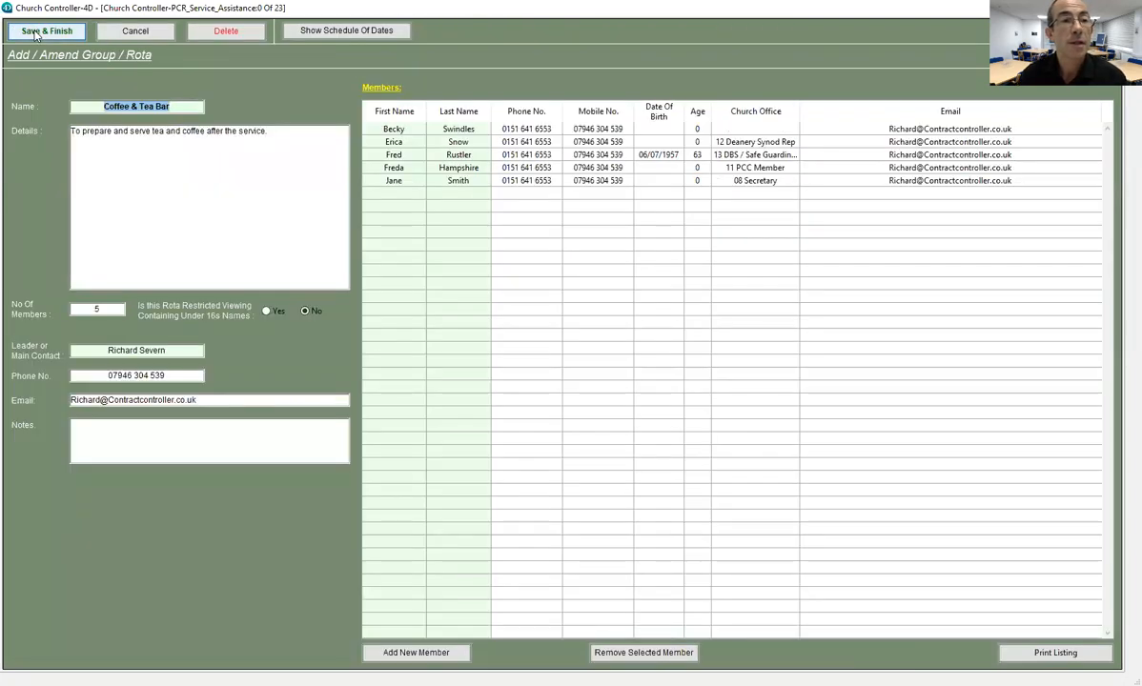
click(53, 32)
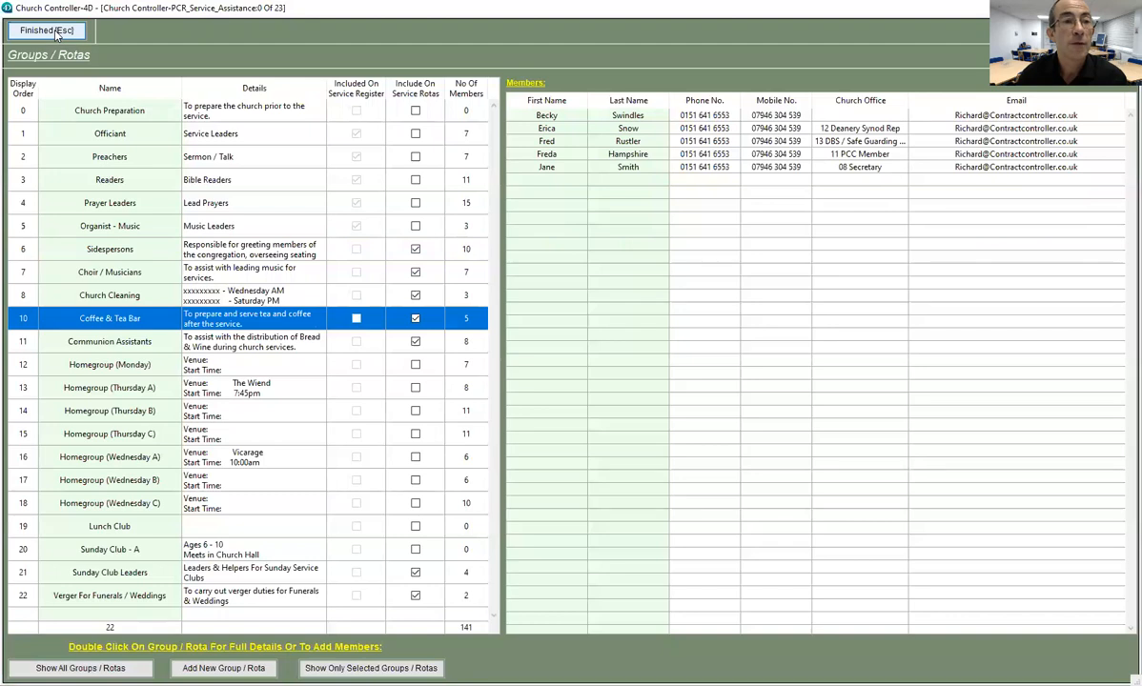
click(50, 31)
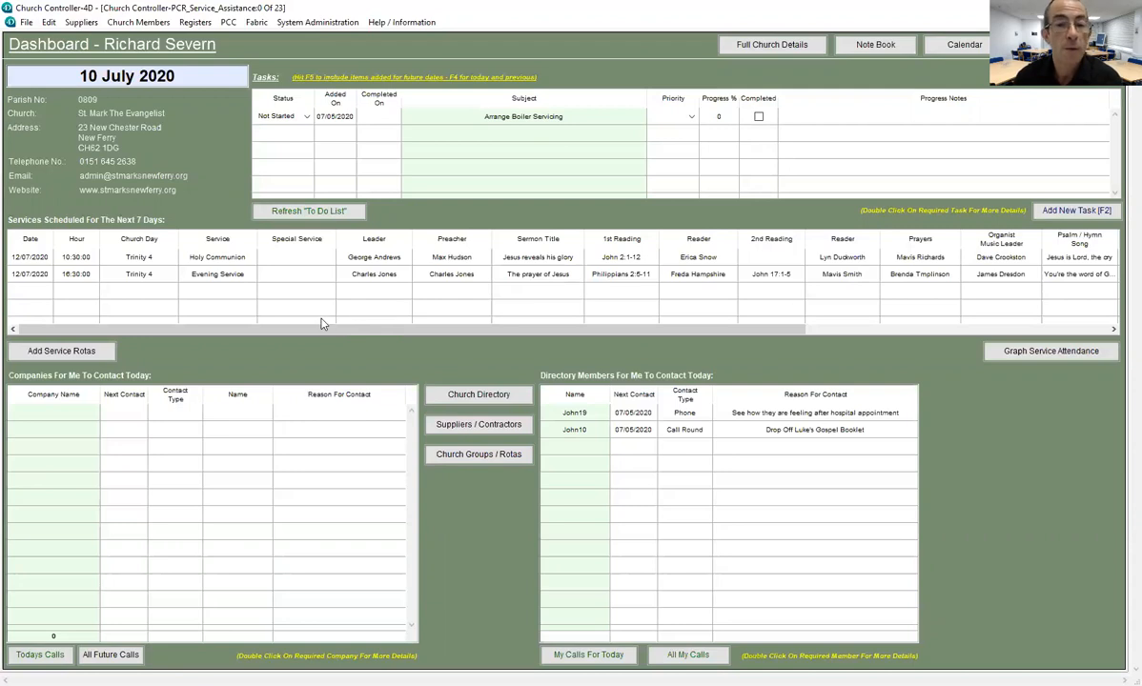
Step: Check who is on duty at the 12 July 2020 16:30 Evening Service from the dashboard, and close it without saving
double_click(216, 277)
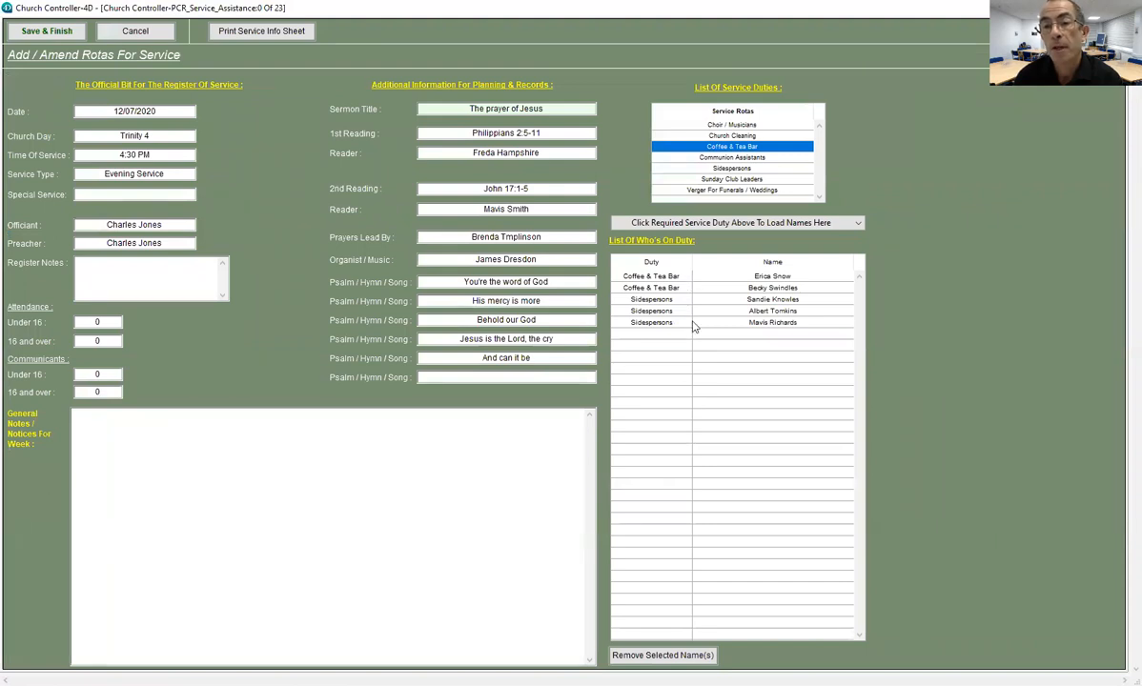
click(122, 29)
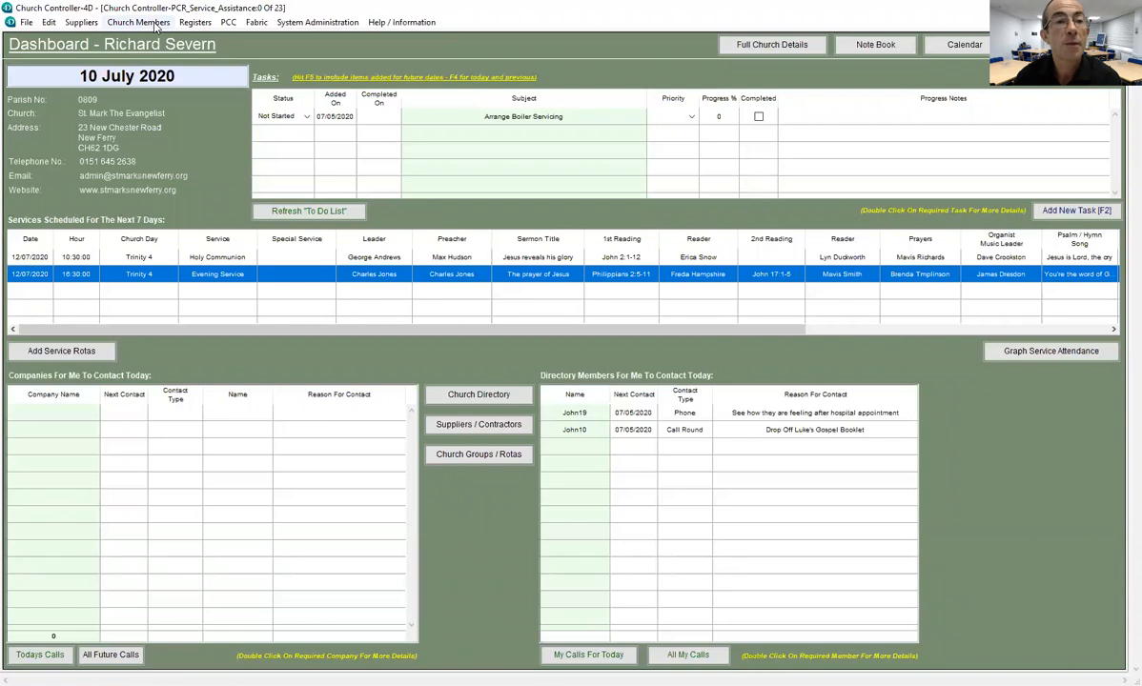
Step: List the future scheduled services in the services register and open the 12 July 2020 10:30 Holy Communion service
click(148, 26)
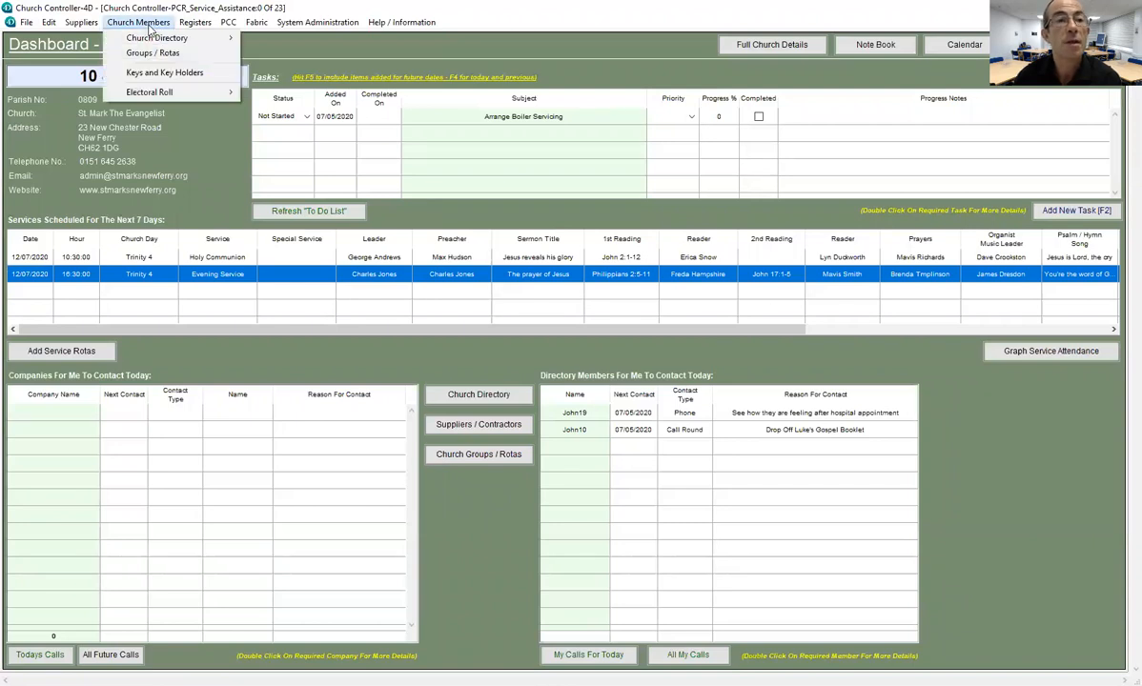
mouse_move(196, 24)
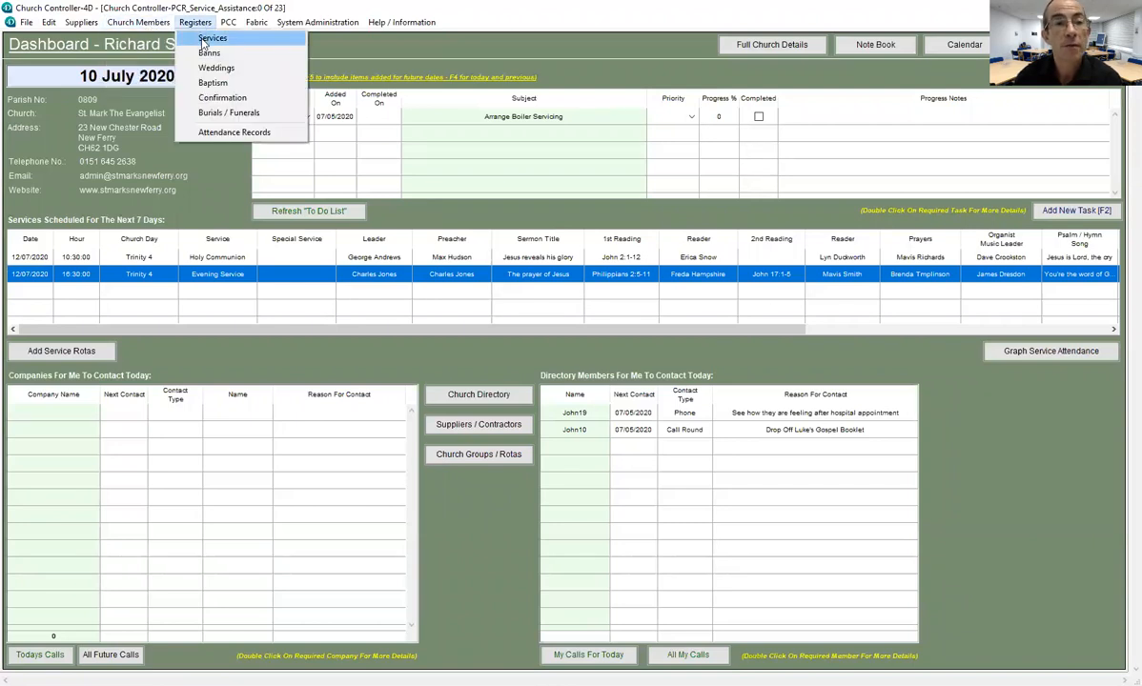
click(203, 40)
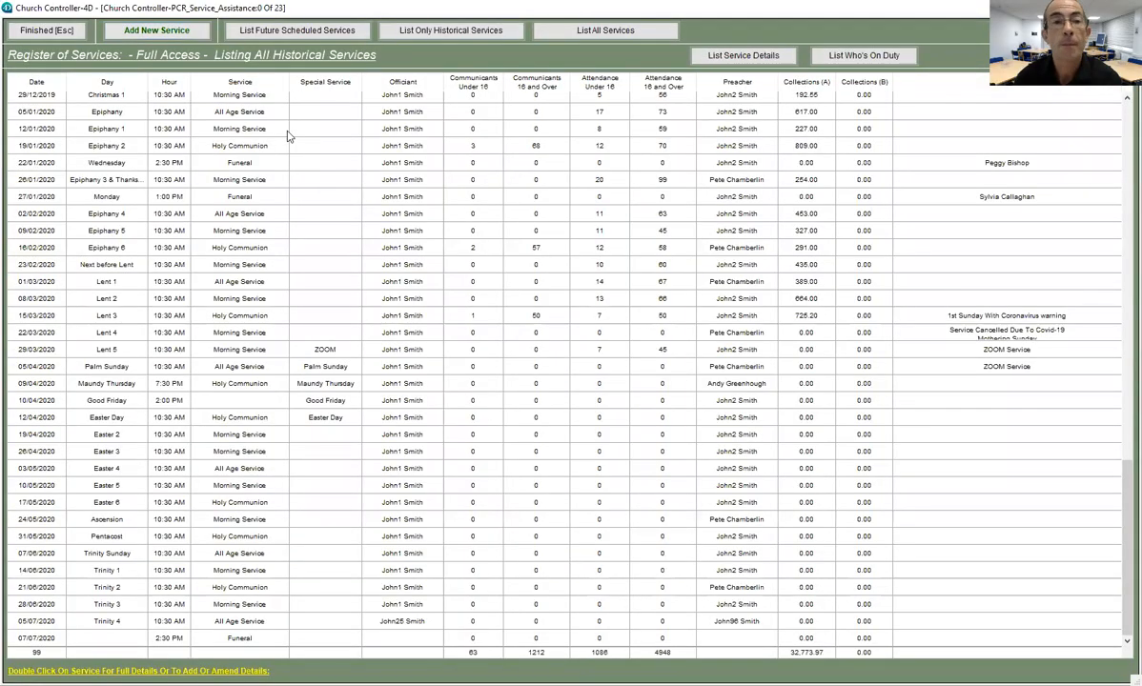
click(243, 32)
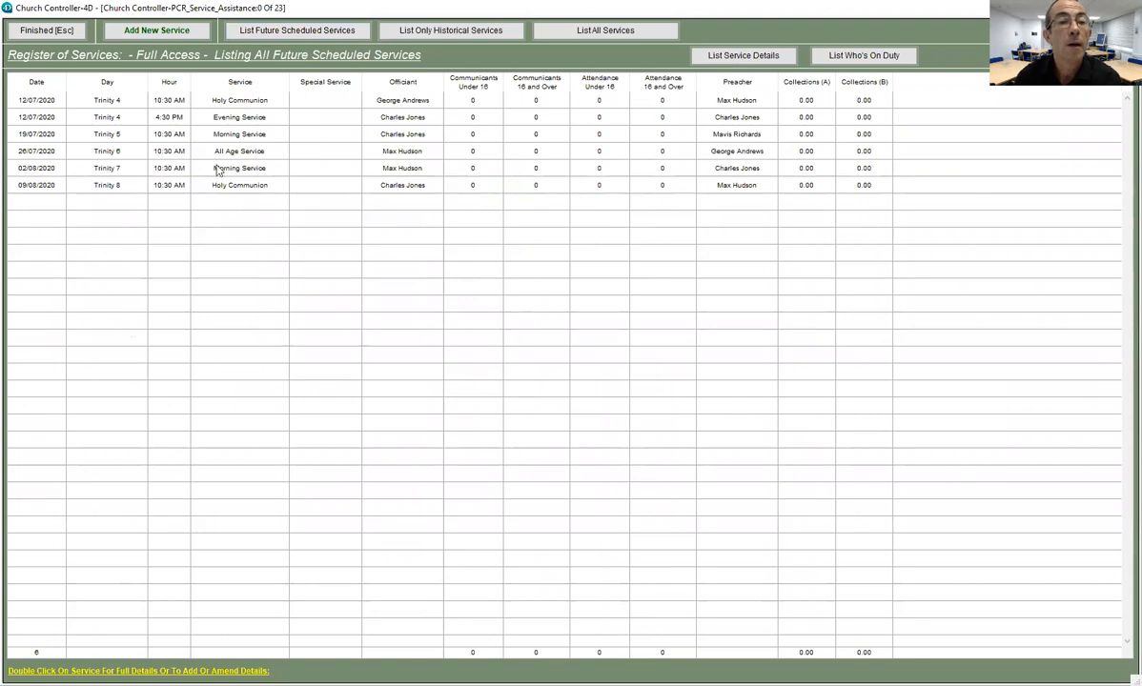
double_click(222, 101)
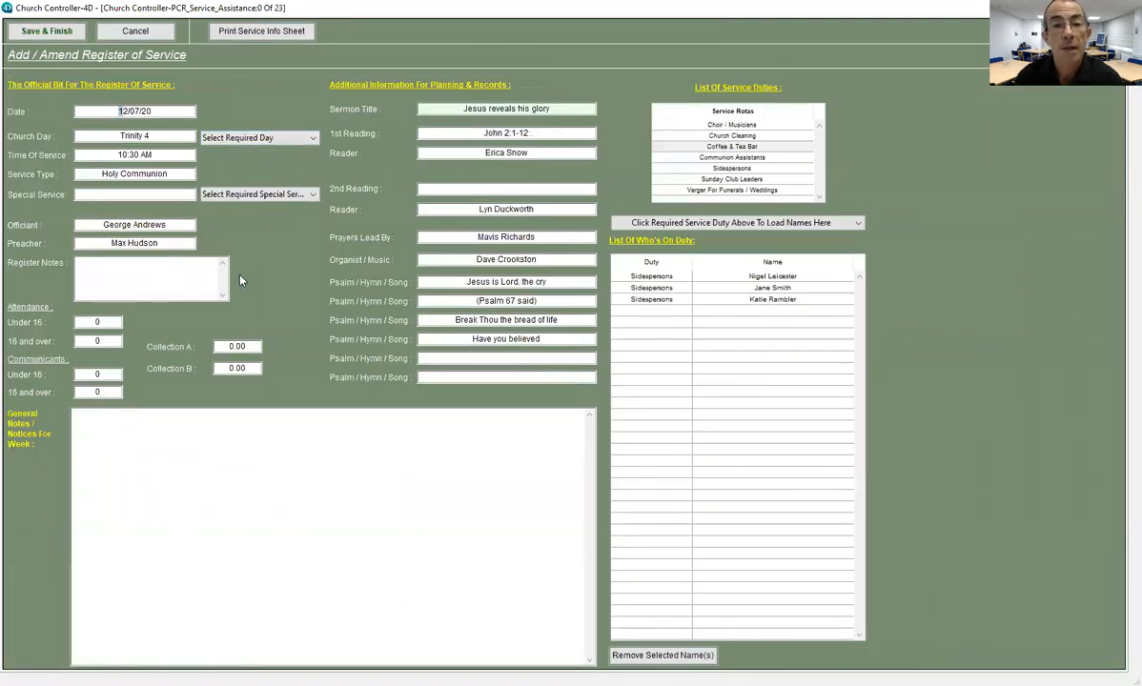
Step: View the names available for Sunday Club Leaders without assigning anyone, save the service and close the register
click(687, 225)
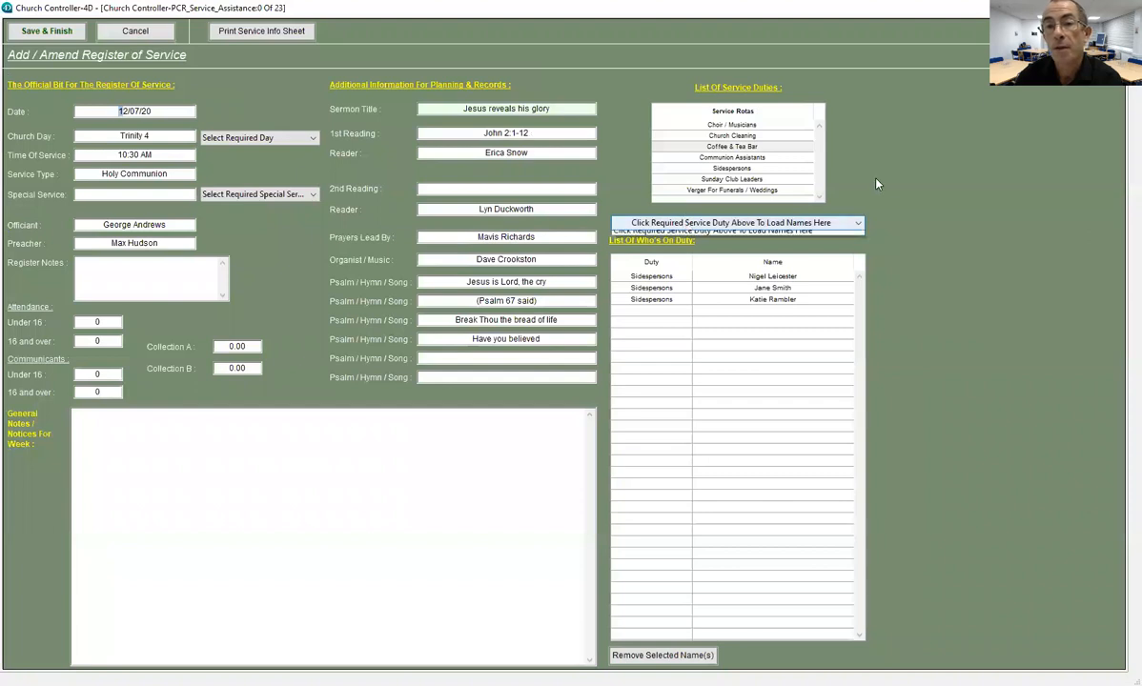
click(732, 178)
click(757, 225)
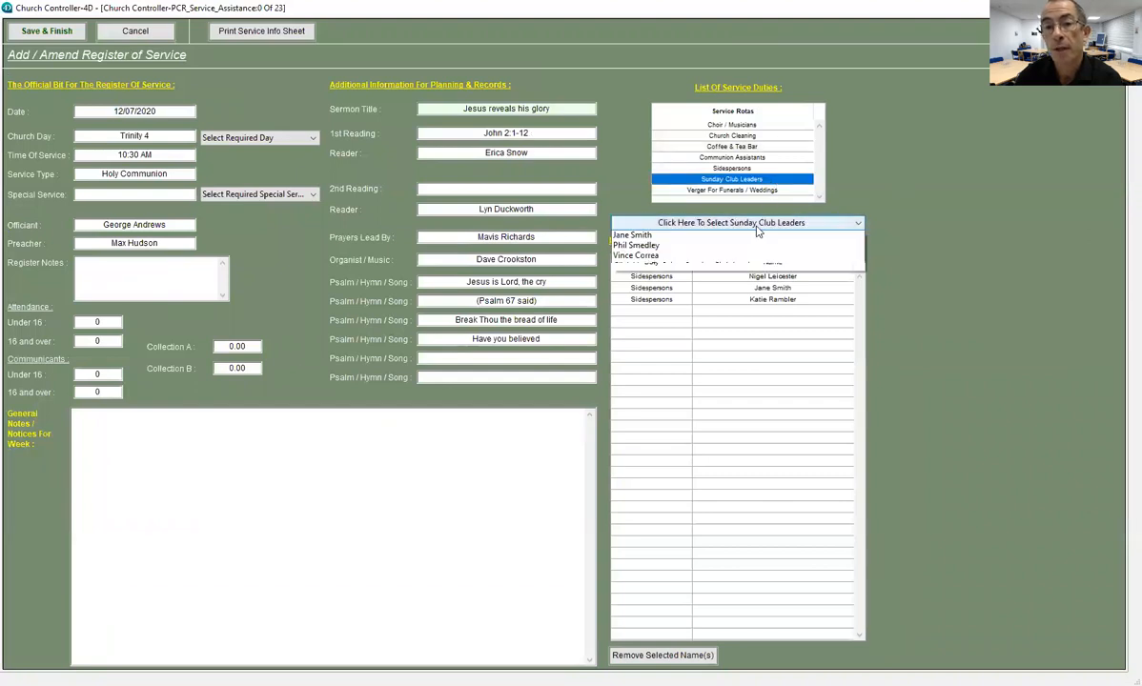
click(563, 254)
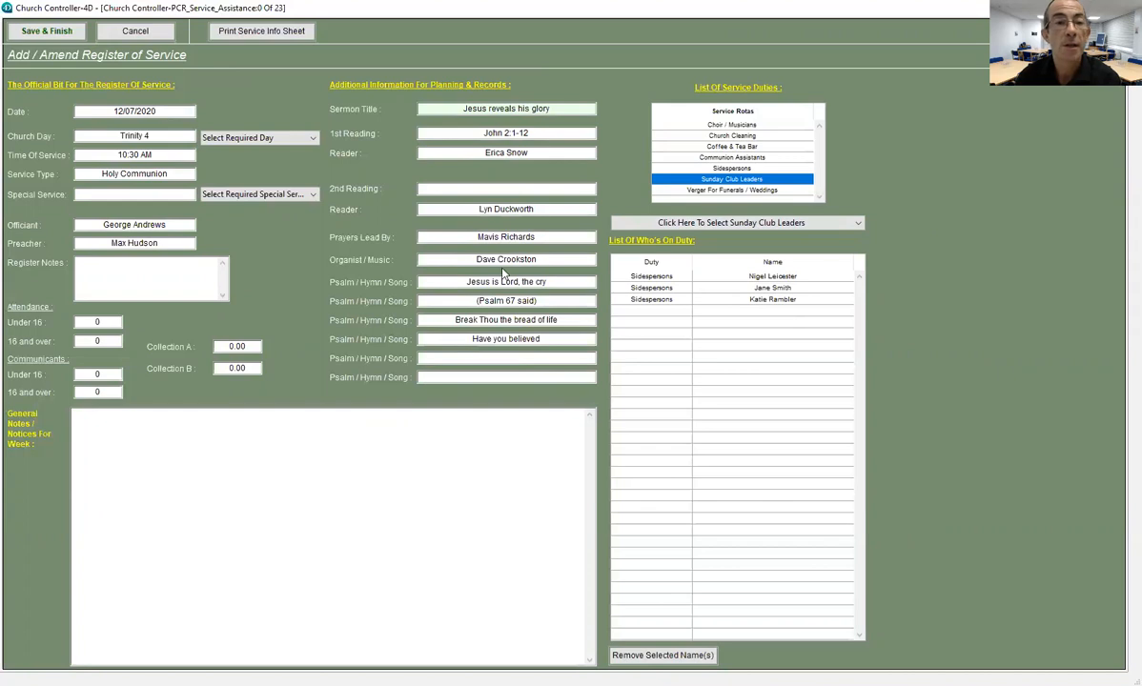
click(45, 34)
click(48, 31)
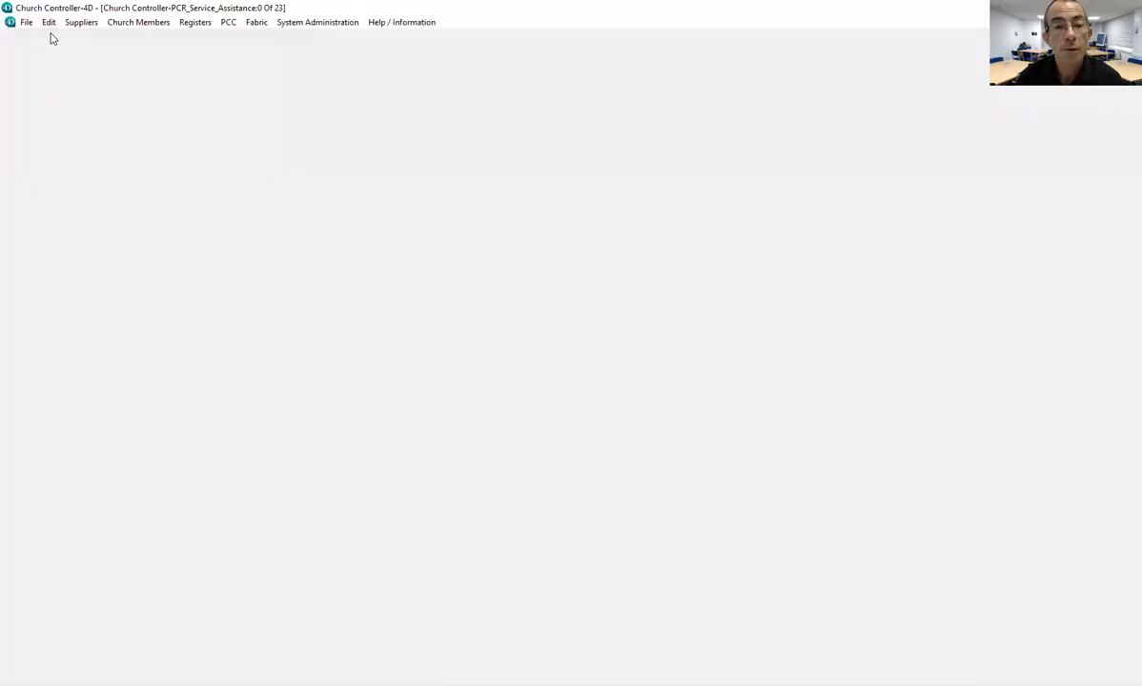